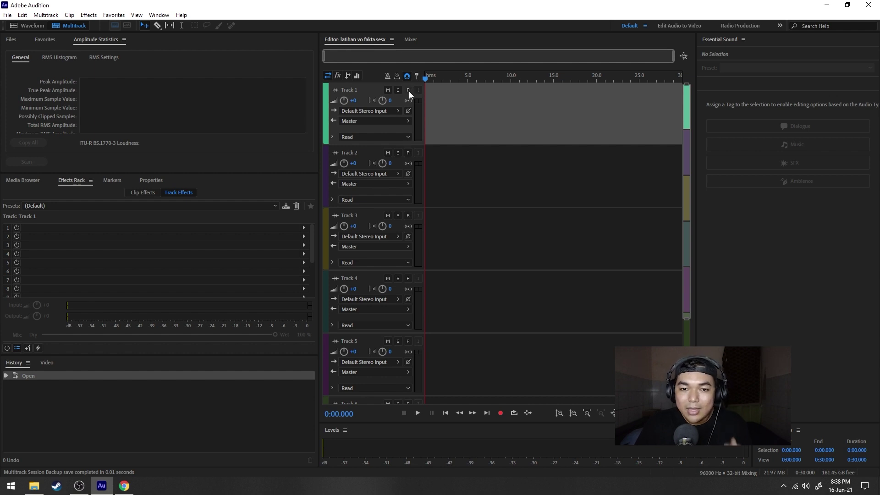
# Set Track 1's input to mono [01M] Microphone (Realtek(R) Audio) 1 and arm the track for recording
pyautogui.click(381, 111)
pyautogui.moveTo(436, 126)
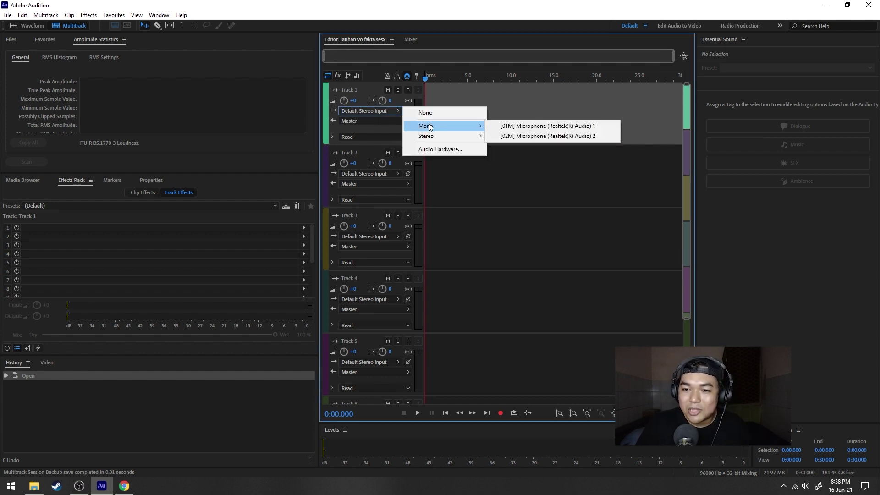
pyautogui.click(559, 125)
pyautogui.click(408, 91)
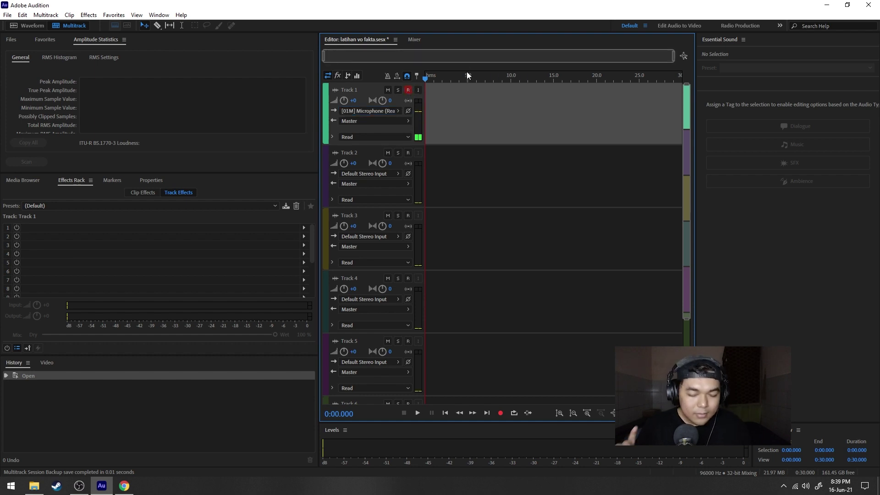
# Record a voice take about 12 seconds long on Track 1
pyautogui.hotkey('shift', 'space')
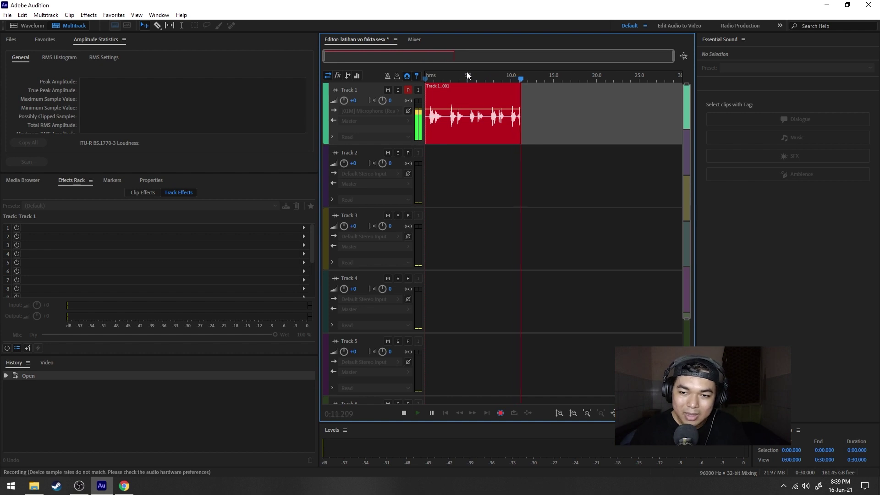
pyautogui.hotkey('shift', 'space')
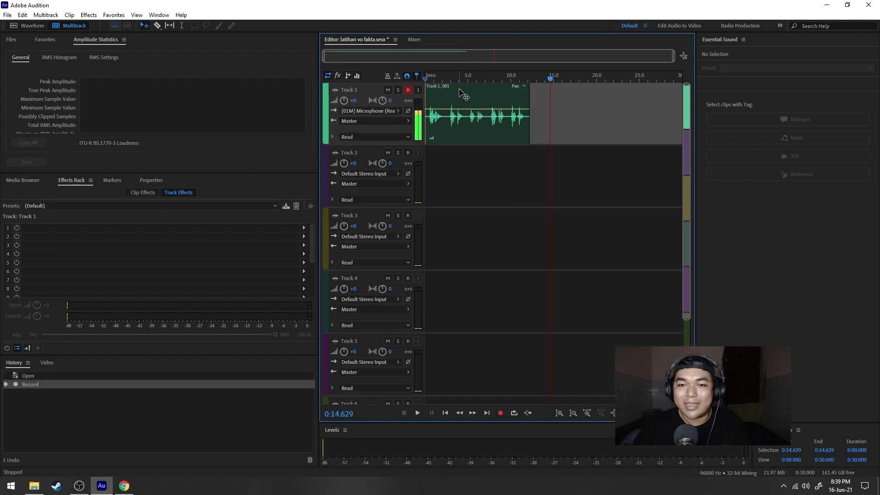
# Play the recorded take on Track 1 from its start to check the voice and the background noise
pyautogui.click(424, 79)
pyautogui.press('space')
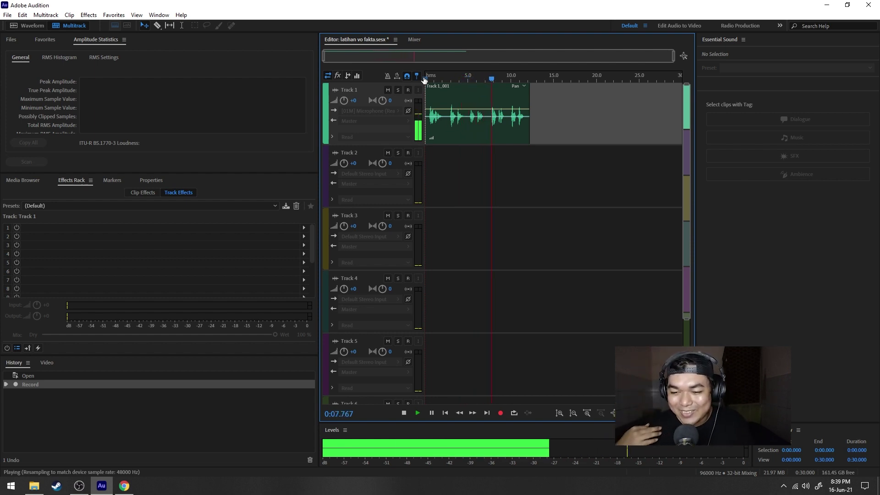
pyautogui.press('space')
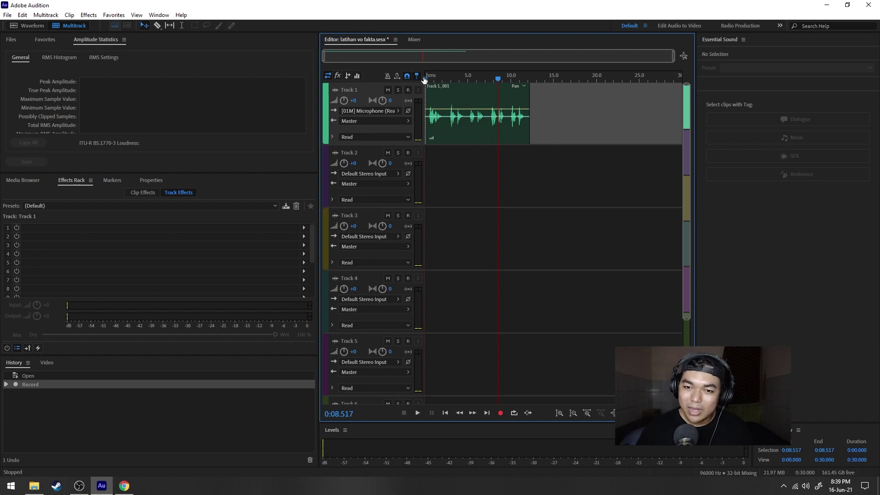
pyautogui.click(430, 78)
pyautogui.press('space')
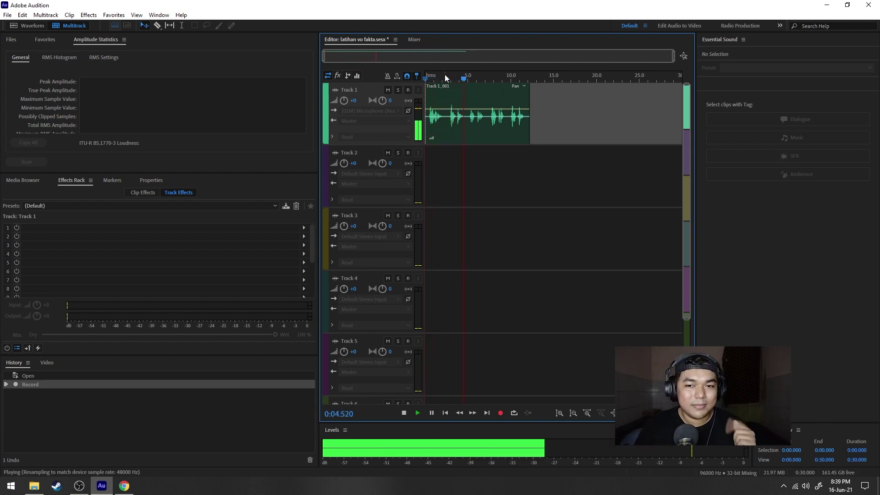
pyautogui.scroll(3, 455, 81)
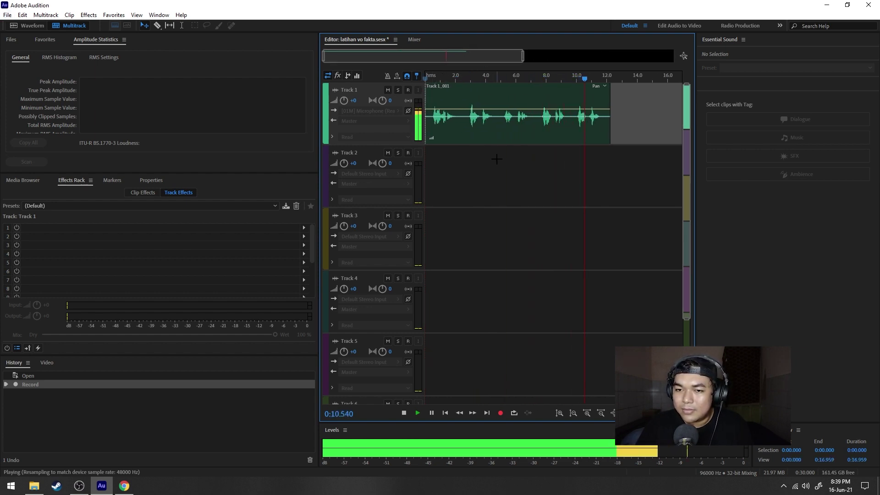
pyautogui.press('space')
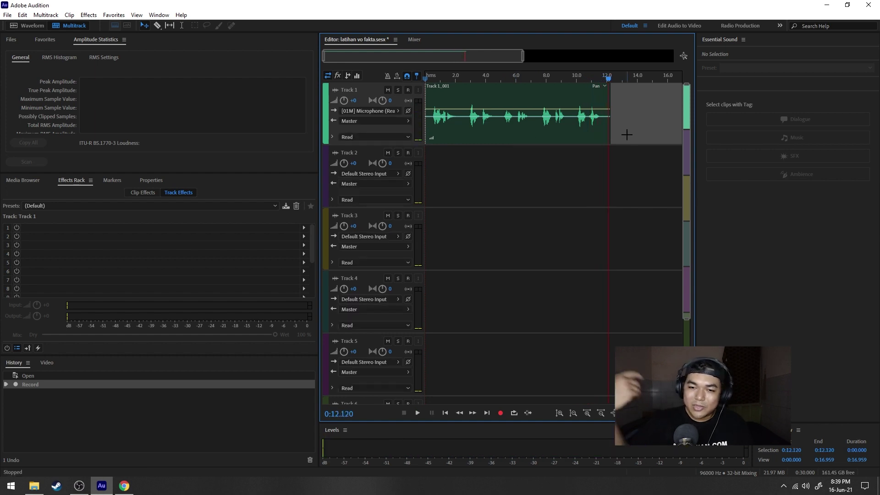
# Open the Track 1 clip in the waveform editor and scan the amplitude statistics of the pause from 0:00.180 to 0:00.474
pyautogui.click(541, 102)
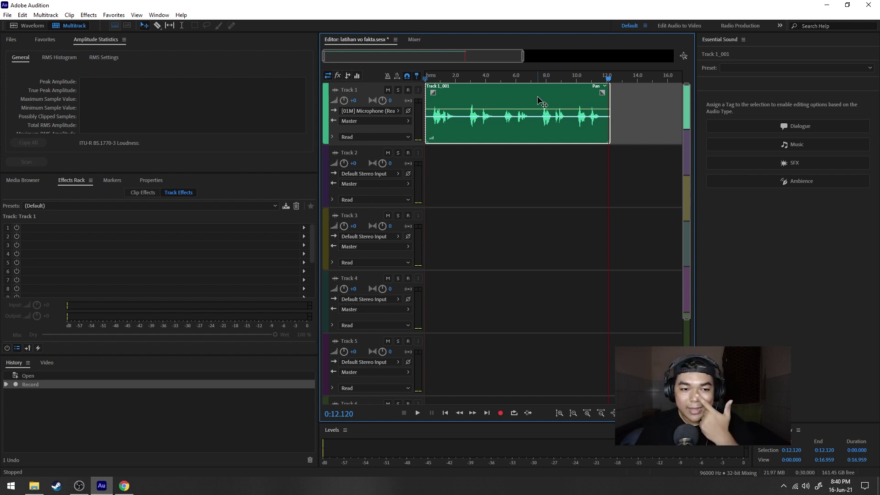
pyautogui.doubleClick(512, 109)
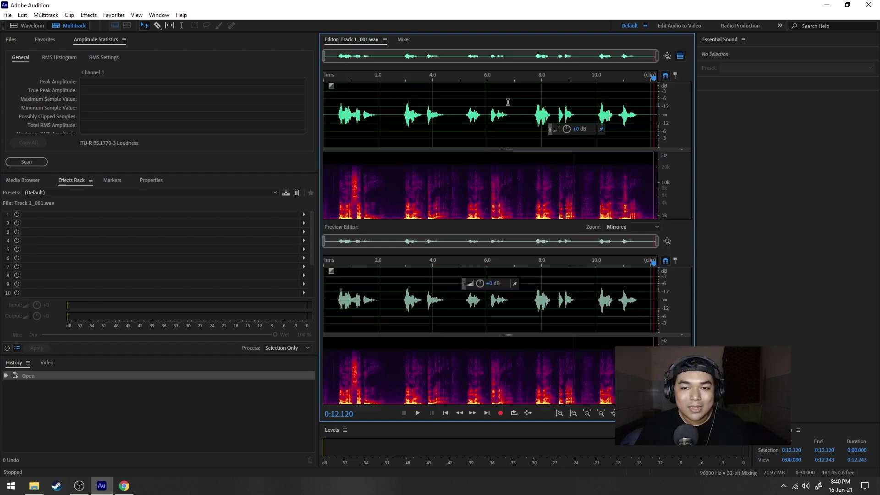
pyautogui.scroll(3, 387, 68)
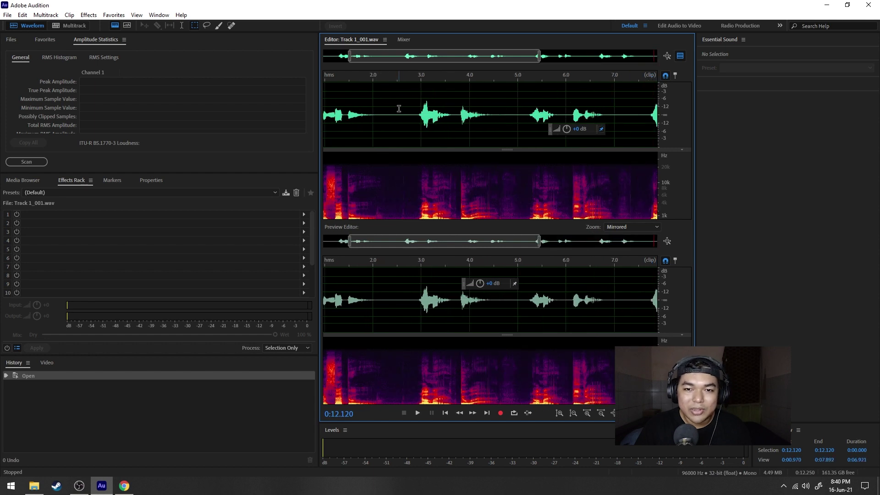
pyautogui.moveTo(339, 111)
pyautogui.mouseDown()
pyautogui.moveTo(310, 115)
pyautogui.moveTo(346, 117)
pyautogui.moveTo(332, 119)
pyautogui.mouseUp()
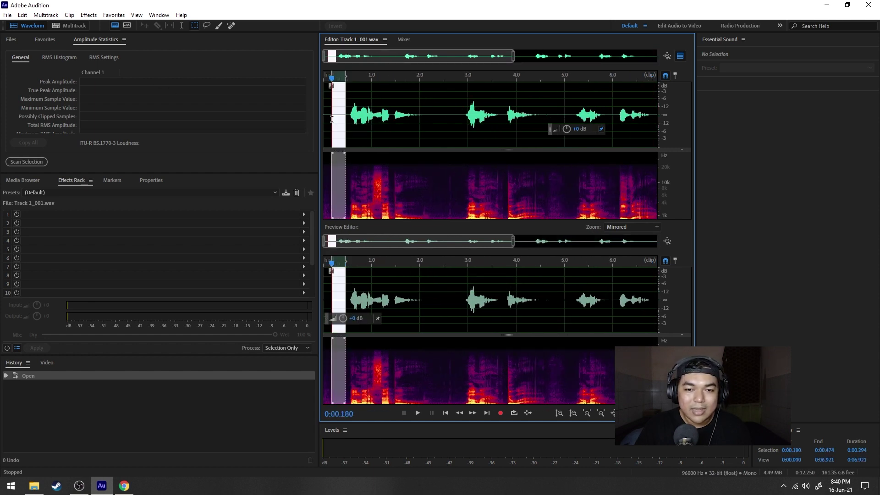
pyautogui.click(39, 158)
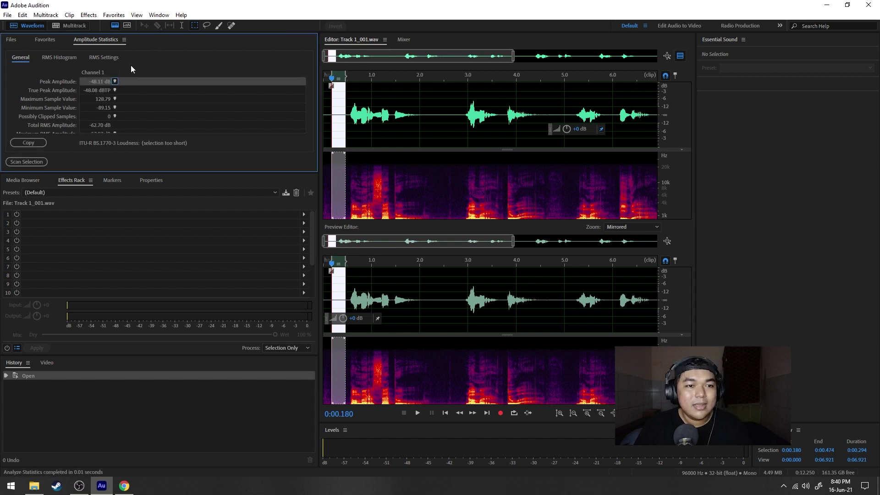
# Add a Dynamics effect in the first rack slot and enable AutoGate with a threshold of -48 dB
pyautogui.click(304, 214)
pyautogui.moveTo(366, 248)
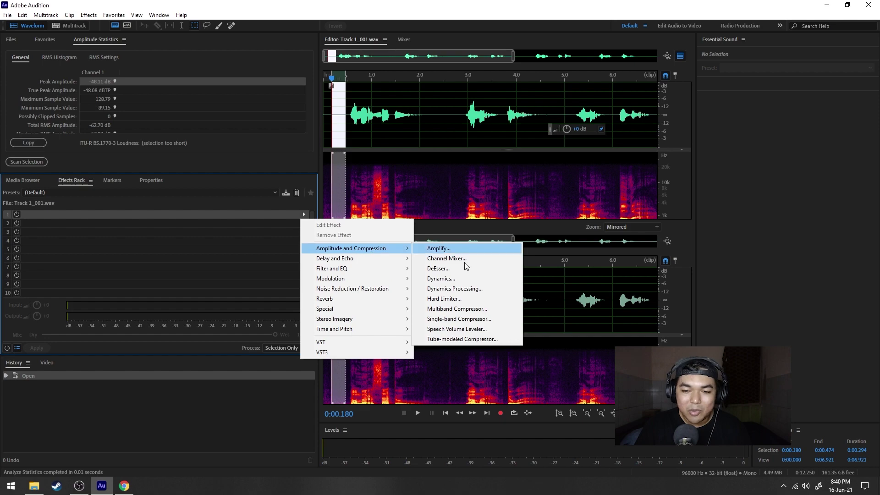
pyautogui.click(480, 278)
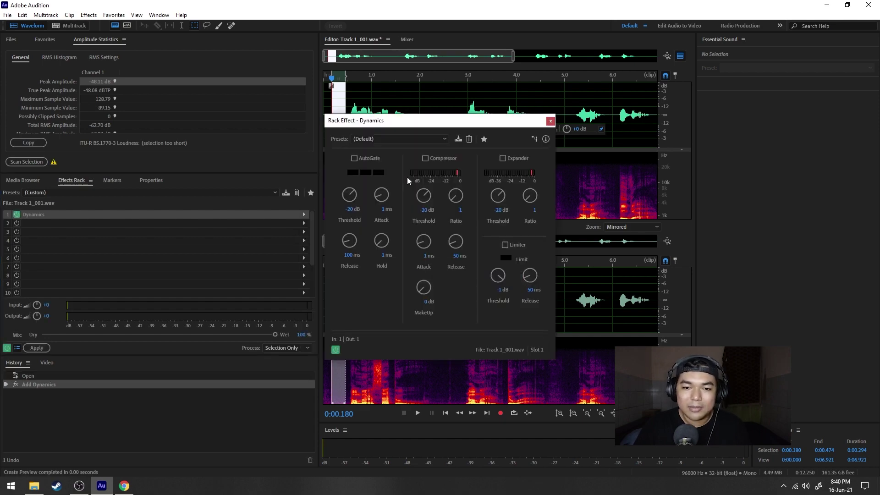
pyautogui.click(353, 158)
pyautogui.click(312, 213)
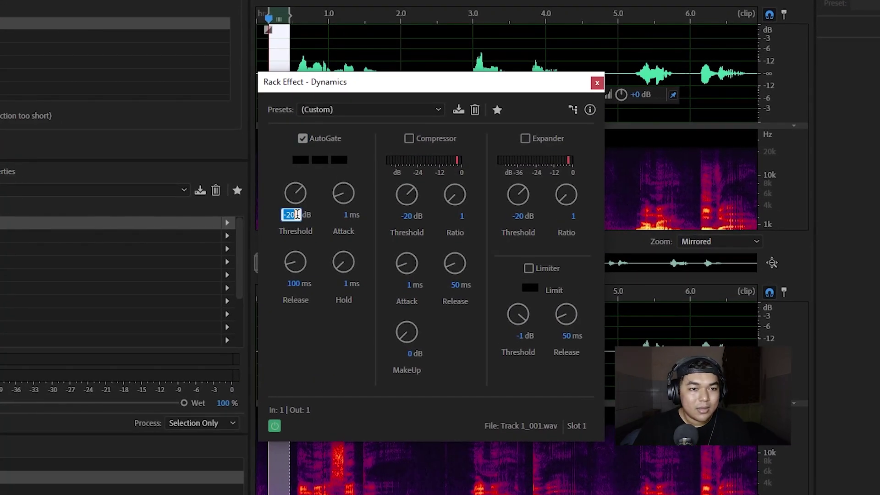
pyautogui.write('-48')
pyautogui.press('Return')
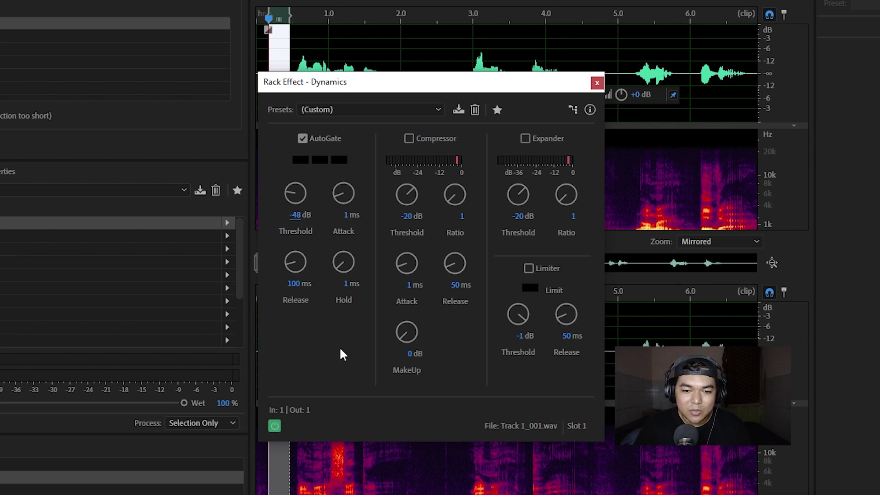
# Set the AutoGate hold time to 10 ms
pyautogui.click(351, 283)
pyautogui.press('Return')
pyautogui.click(347, 284)
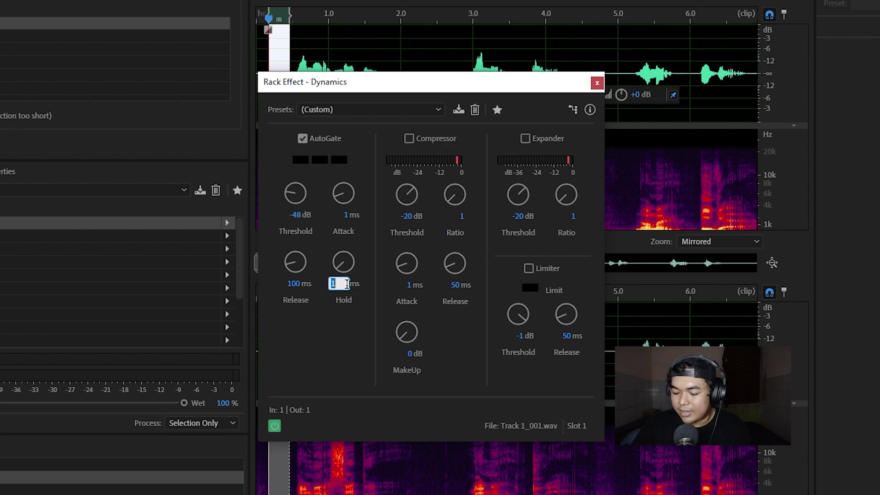
pyautogui.write('10')
pyautogui.press('Return')
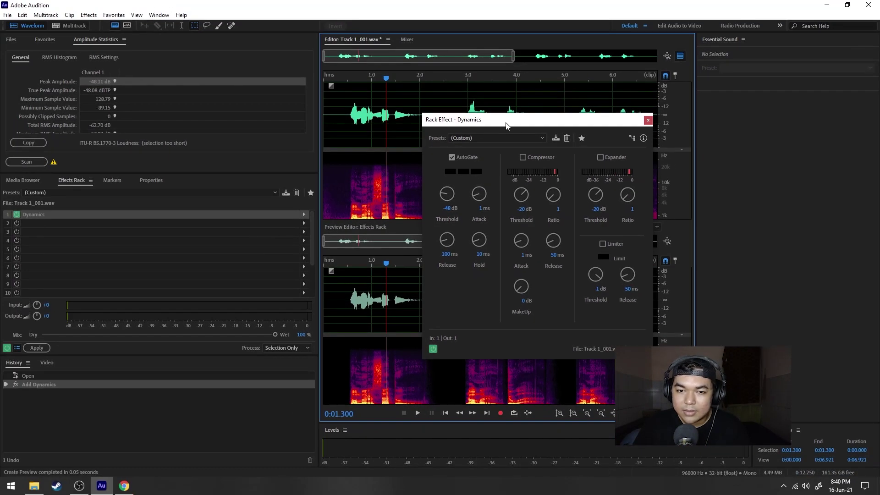
# Move the Dynamics window off the waveform and preview the gated recording from the start
pyautogui.moveTo(506, 124); pyautogui.dragTo(676, 112)
pyautogui.press('space')
pyautogui.click(323, 77)
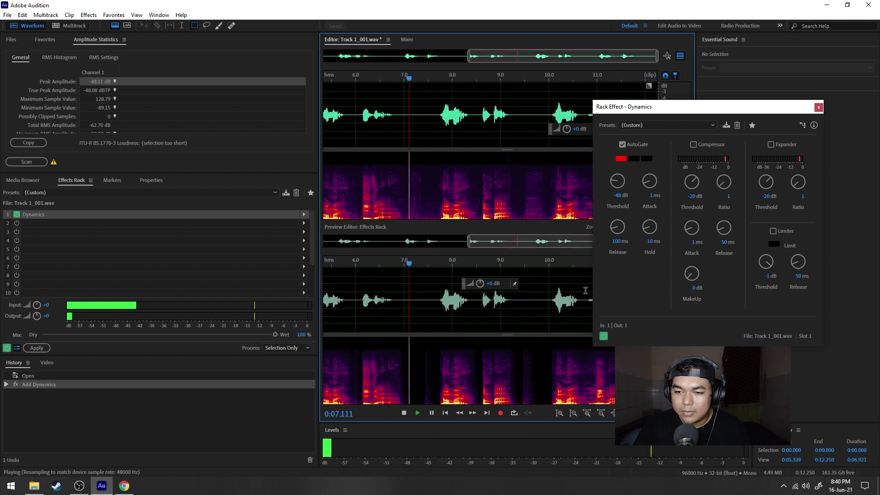
pyautogui.press('space')
# Set the AutoGate hold time to 20 ms
pyautogui.click(646, 241)
pyautogui.write('20')
pyautogui.press('Return')
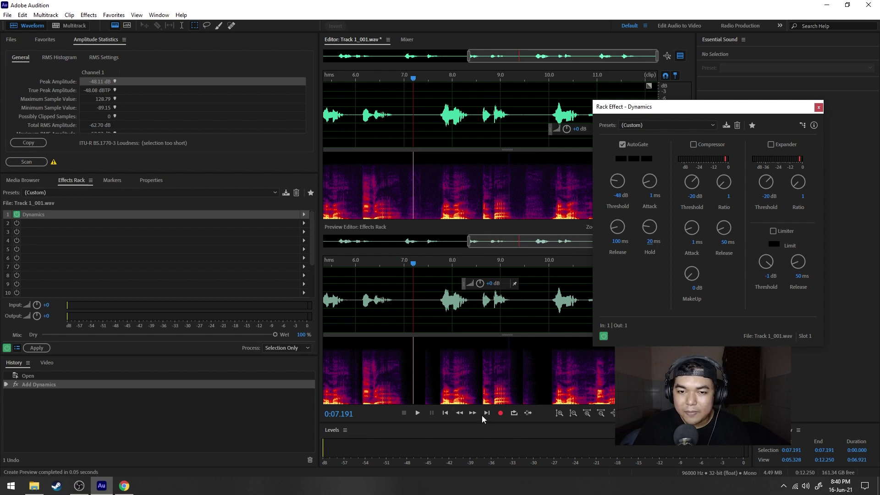
# Preview the recording from the start with the adjusted gate, then close the Dynamics settings
pyautogui.press('Home')
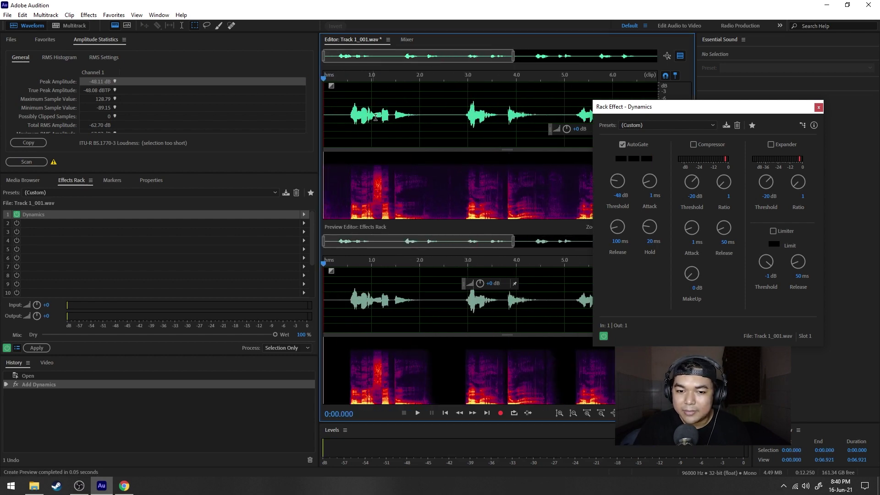
pyautogui.press('space')
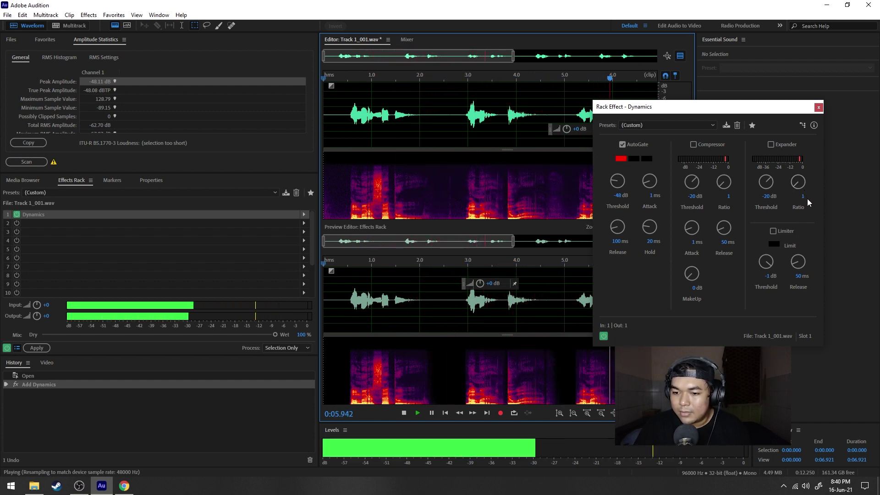
pyautogui.press('space')
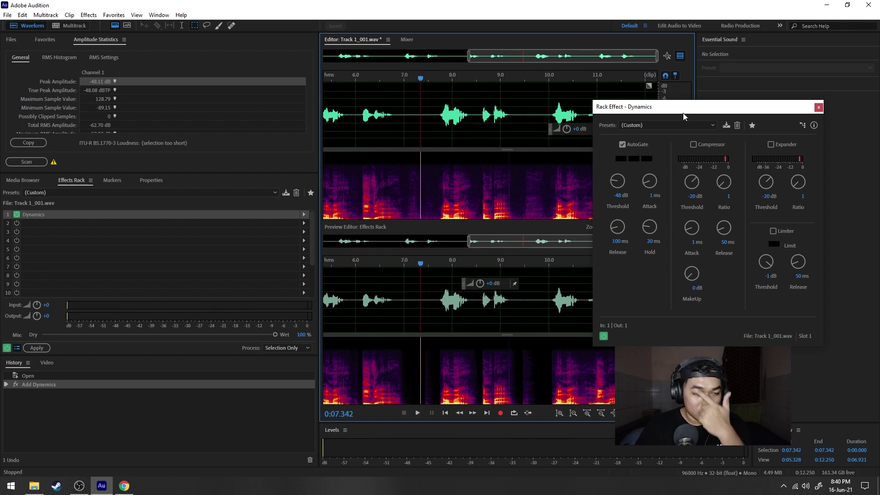
pyautogui.click(819, 108)
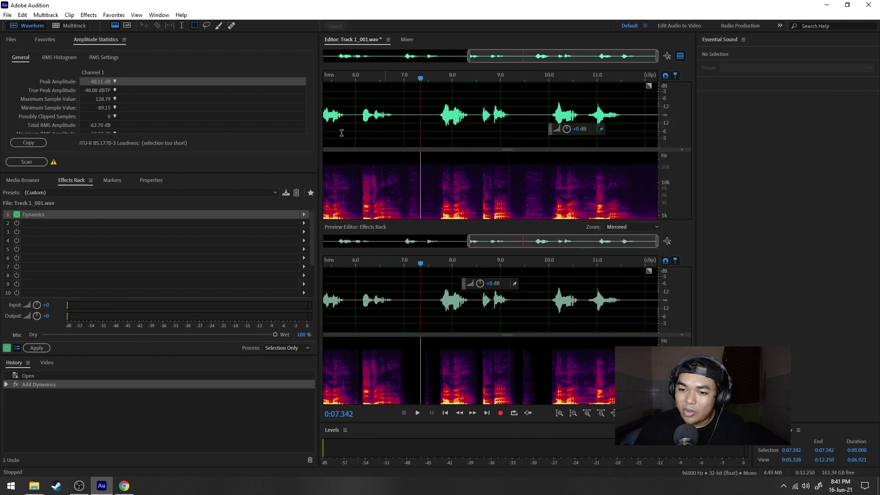
# Add a Parametric Equalizer in the second rack slot and apply its Vocal Enhancer preset
pyautogui.scroll(3, 461, 313)
pyautogui.moveTo(553, 240); pyautogui.dragTo(533, 240)
pyautogui.click(286, 224)
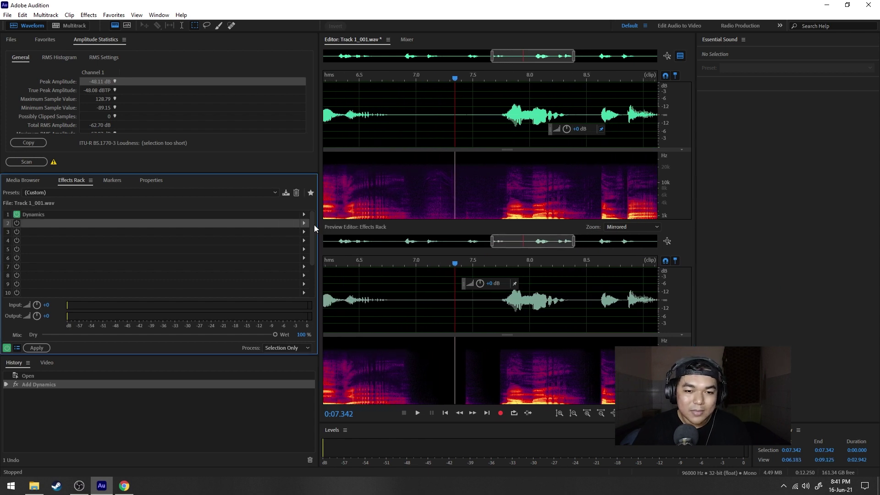
pyautogui.click(305, 223)
pyautogui.moveTo(350, 259)
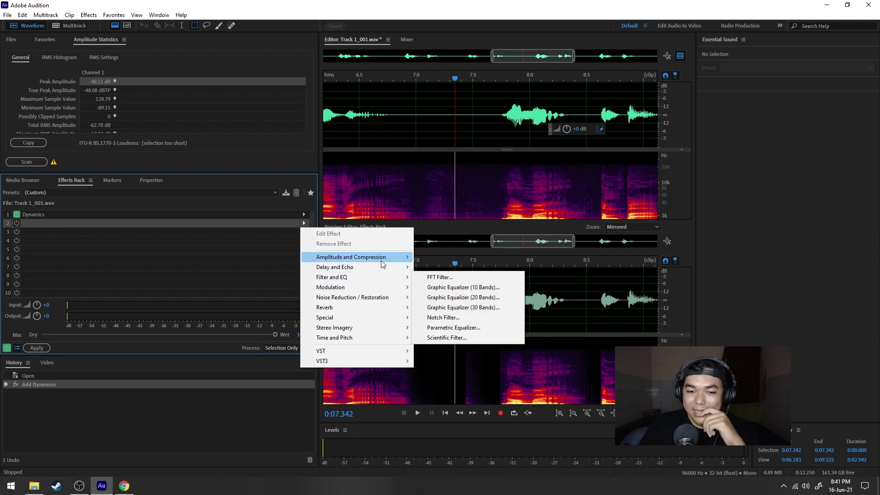
pyautogui.moveTo(384, 276)
pyautogui.click(442, 327)
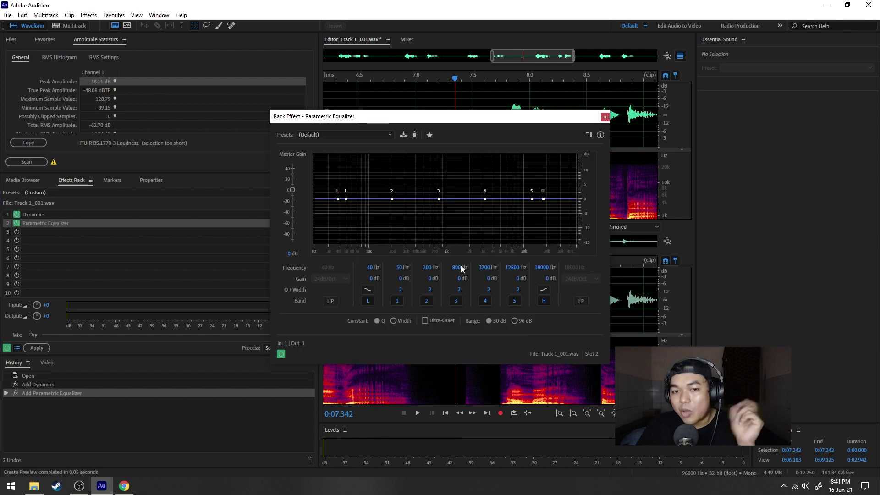
pyautogui.click(344, 133)
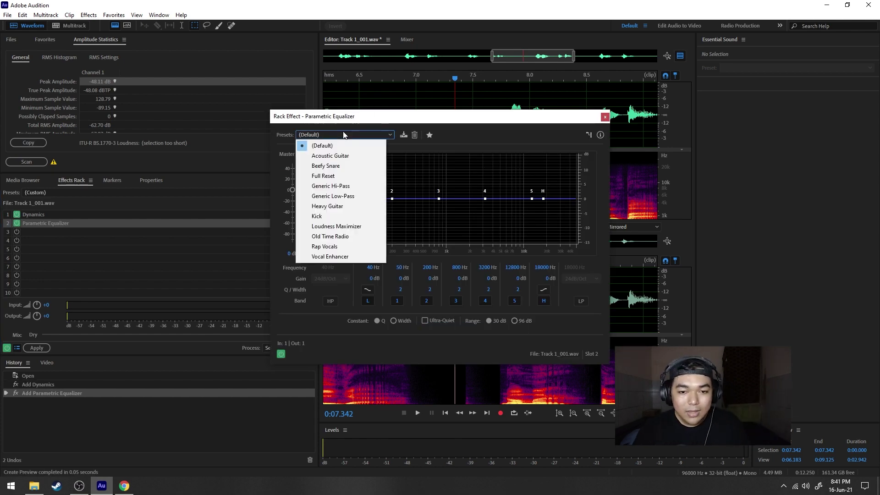
pyautogui.click(346, 255)
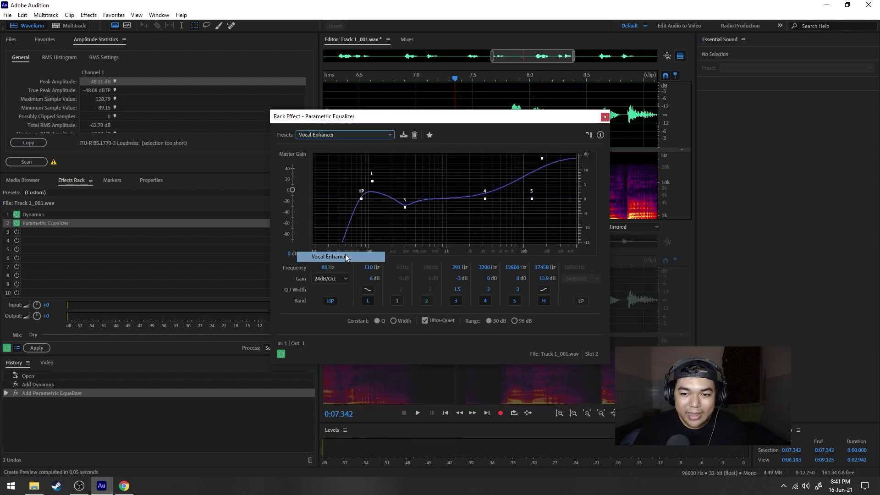
# Set the gain of the equalizer's 17458 Hz high band to 8 dB and preview the recording
pyautogui.click(542, 278)
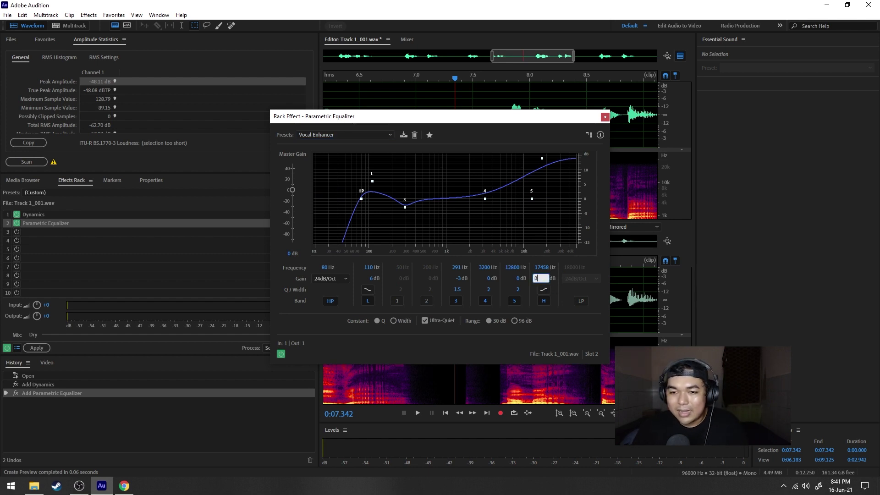
pyautogui.press('Return')
pyautogui.moveTo(489, 118); pyautogui.dragTo(635, 127)
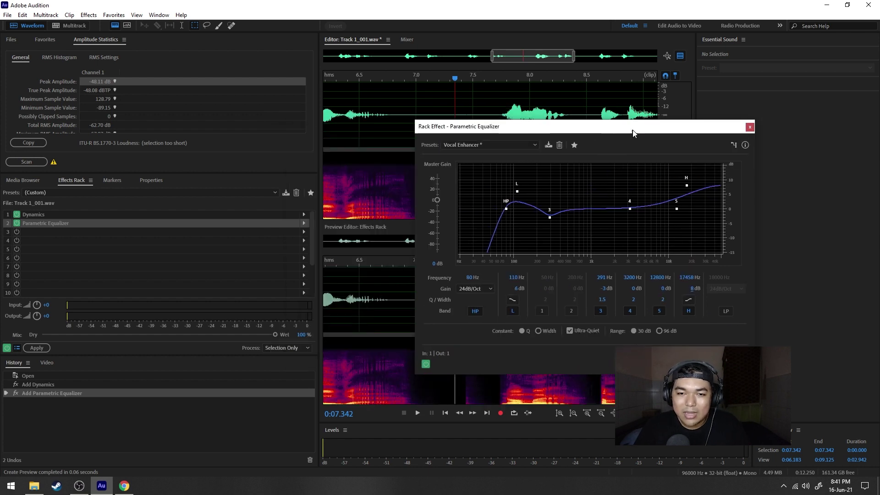
pyautogui.press('space')
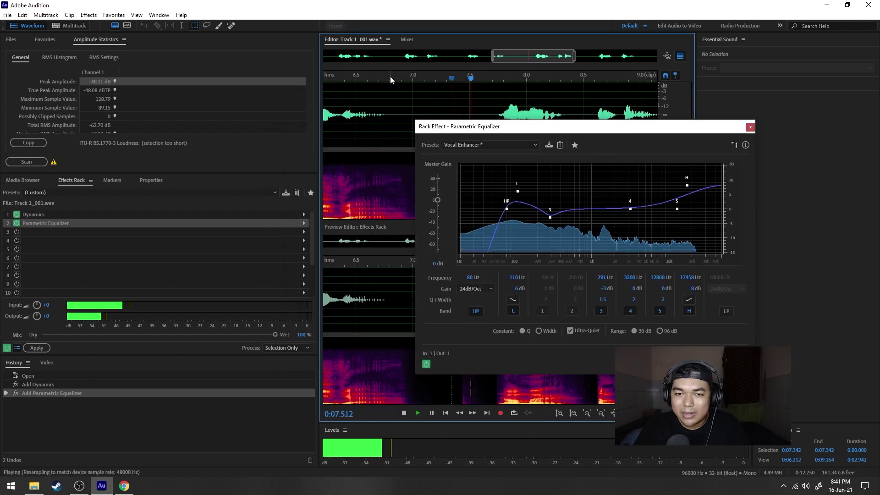
pyautogui.press('space')
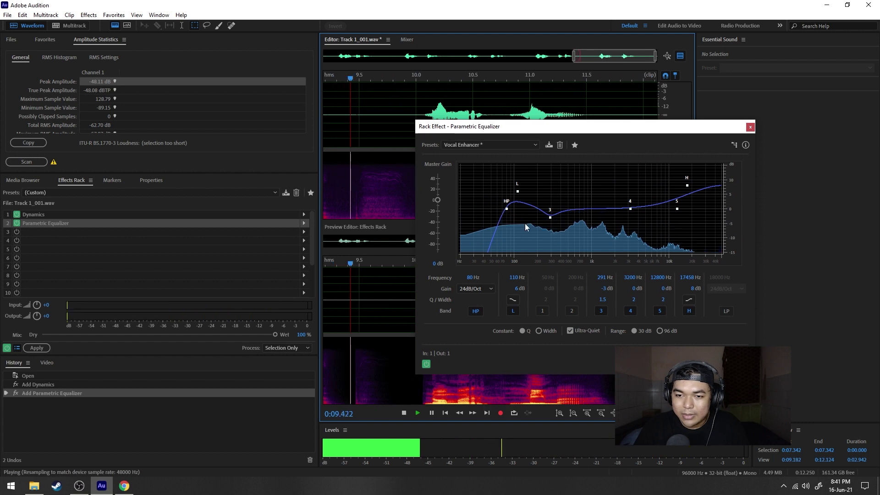
# Close the current equalizer settings and add a second Parametric Equalizer in the third rack slot with the Loudness Maximizer preset
pyautogui.click(751, 128)
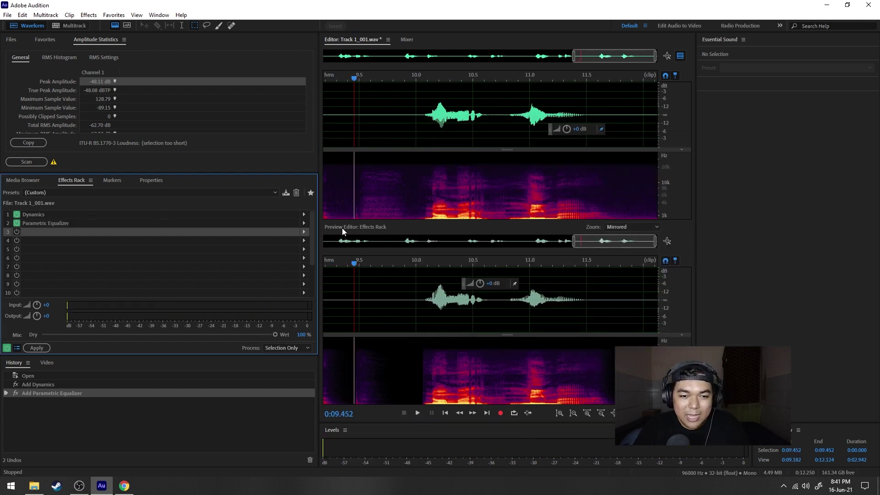
pyautogui.click(304, 233)
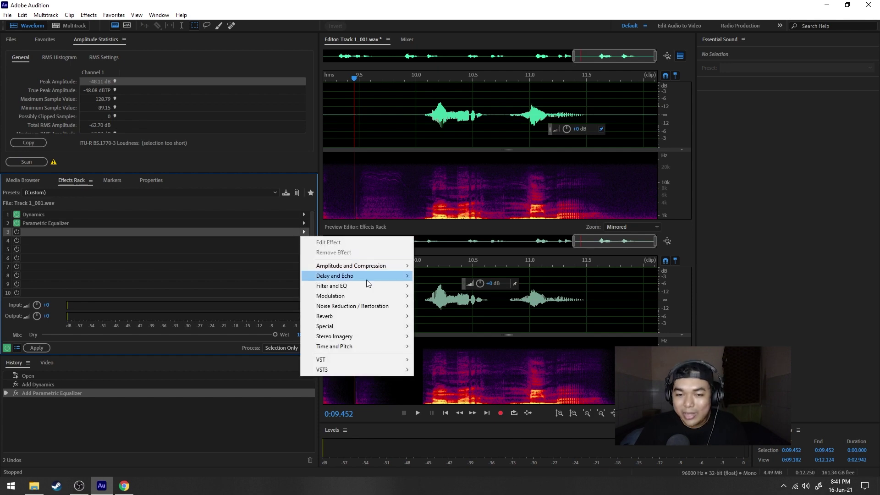
pyautogui.moveTo(379, 269)
pyautogui.moveTo(382, 286)
pyautogui.click(476, 331)
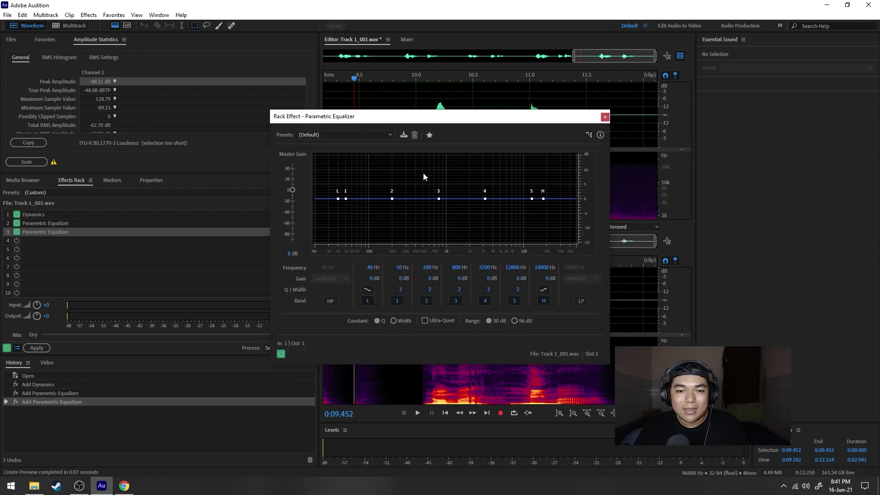
pyautogui.click(367, 136)
pyautogui.click(370, 225)
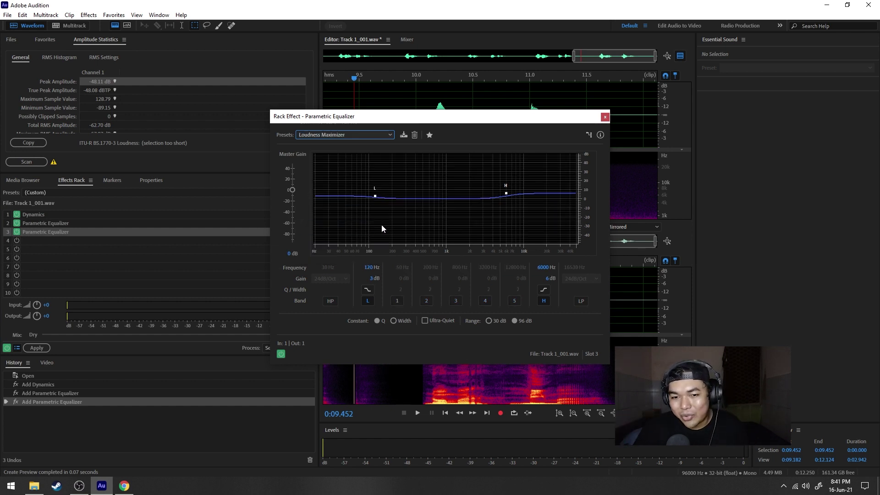
# Compare the Vocal Enhancer and Loudness Maximizer equalizer curves side by side and close both settings windows
pyautogui.doubleClick(97, 224)
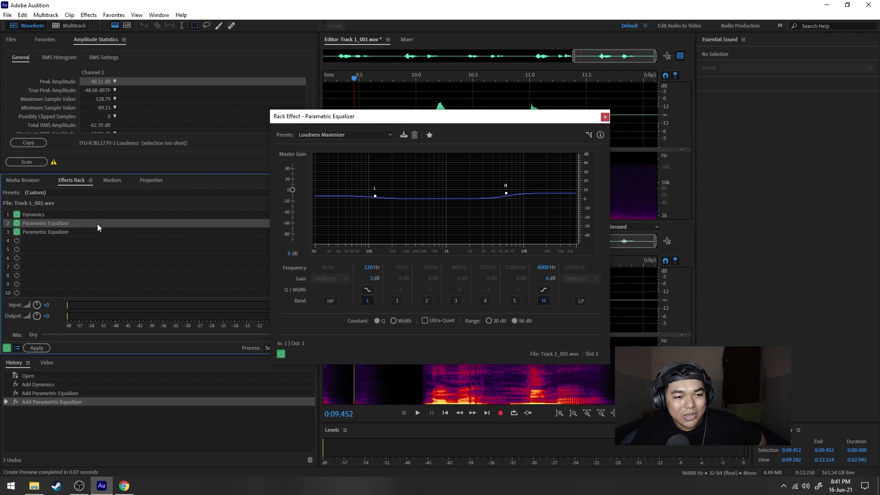
pyautogui.moveTo(495, 122); pyautogui.dragTo(612, 105)
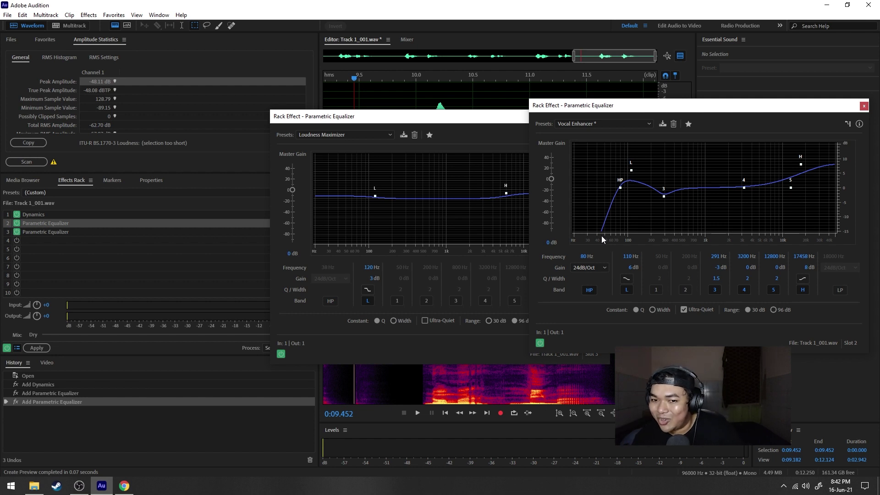
pyautogui.click(449, 123)
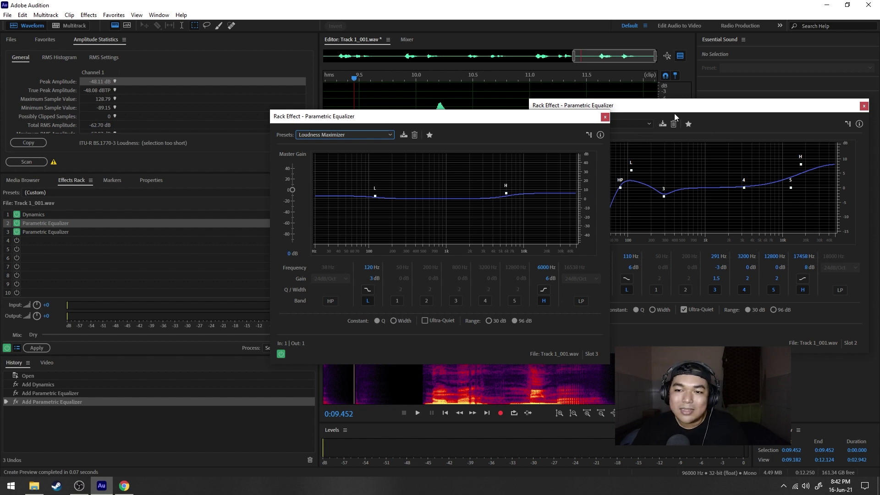
pyautogui.click(605, 117)
pyautogui.moveTo(679, 105); pyautogui.dragTo(498, 108)
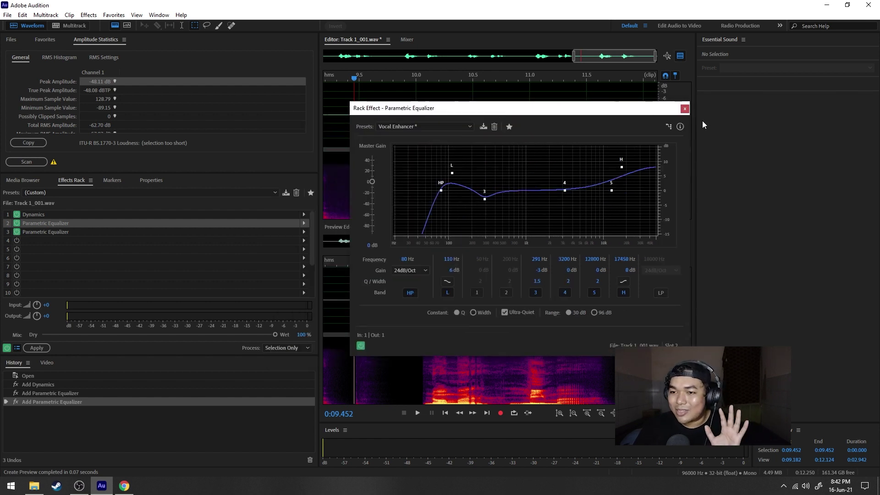
pyautogui.click(685, 109)
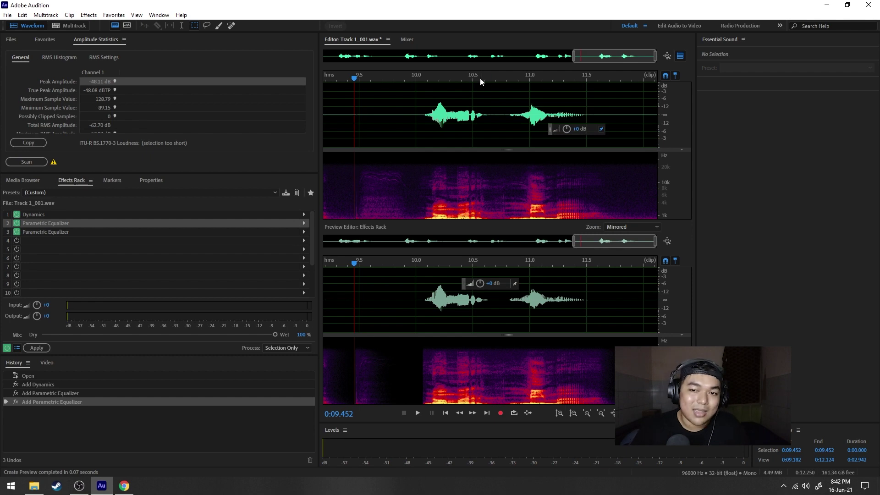
# Preview the recording from the start with both equalizers active
pyautogui.scroll(-5, 471, 79)
pyautogui.moveTo(475, 75); pyautogui.dragTo(380, 73)
pyautogui.press('Home')
pyautogui.press('space')
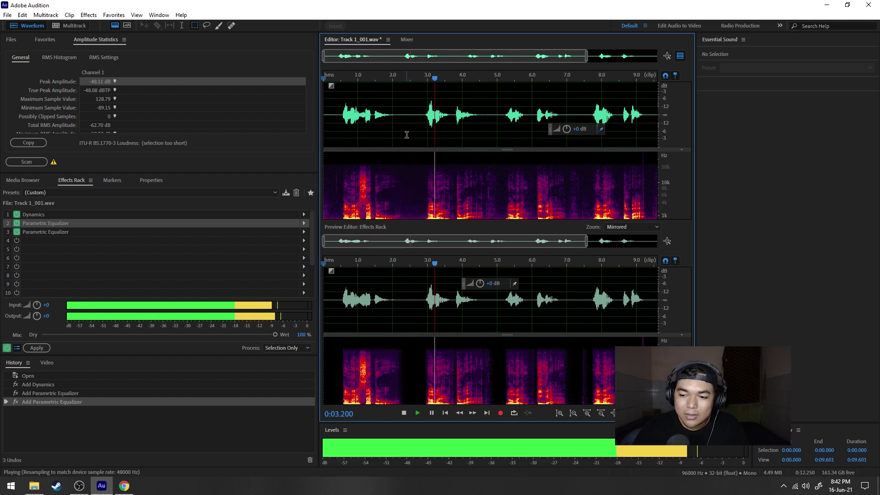
pyautogui.press('space')
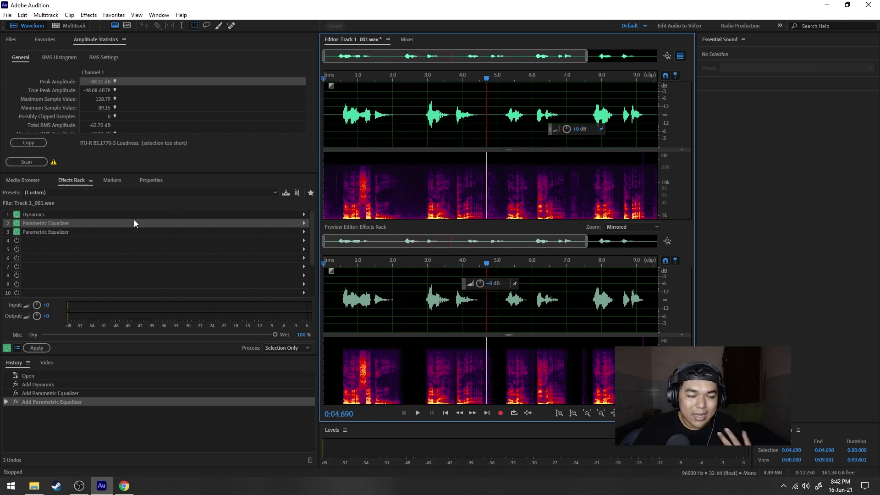
# Add a Single-band Compressor in the fourth rack slot and apply its Voice Over preset
pyautogui.click(85, 219)
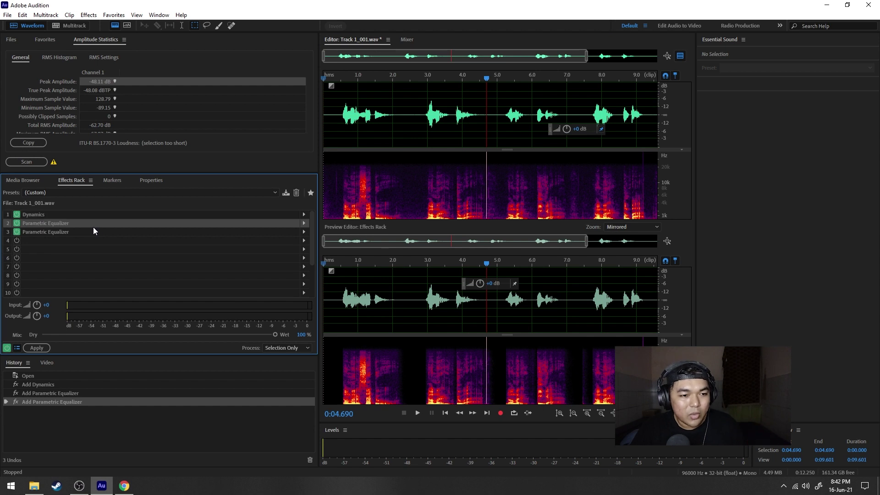
pyautogui.click(303, 242)
pyautogui.moveTo(380, 274)
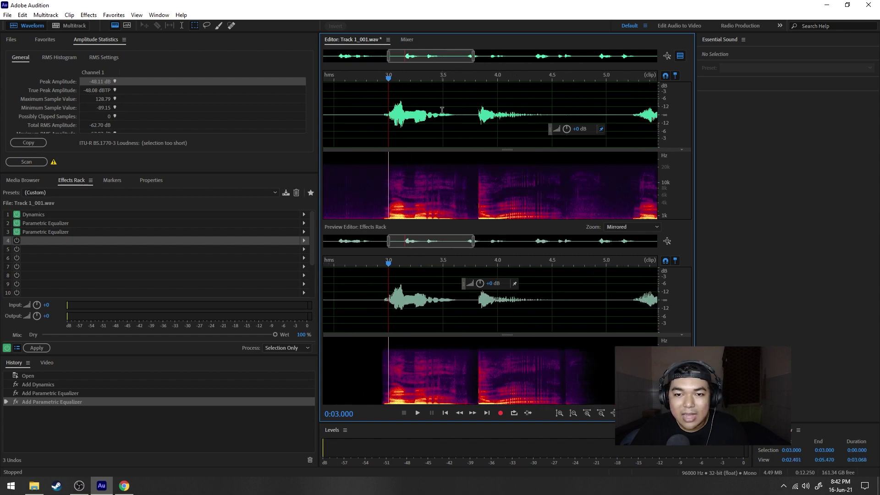
pyautogui.click(303, 241)
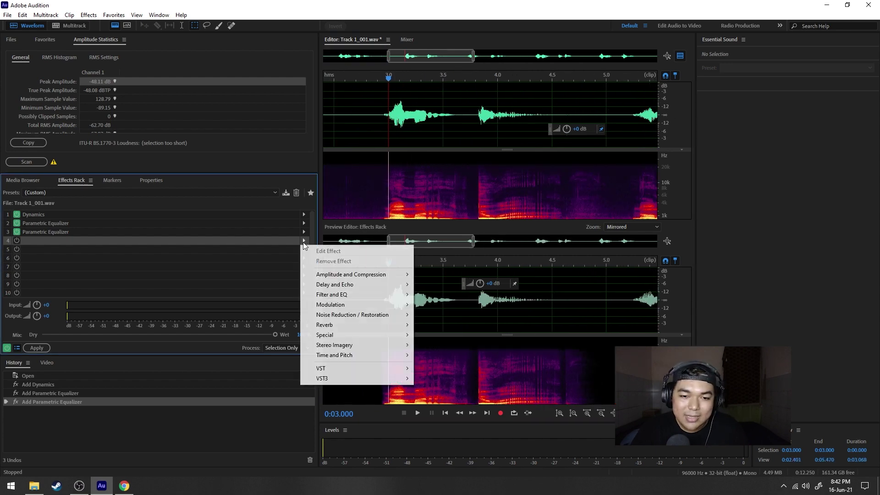
pyautogui.moveTo(357, 275)
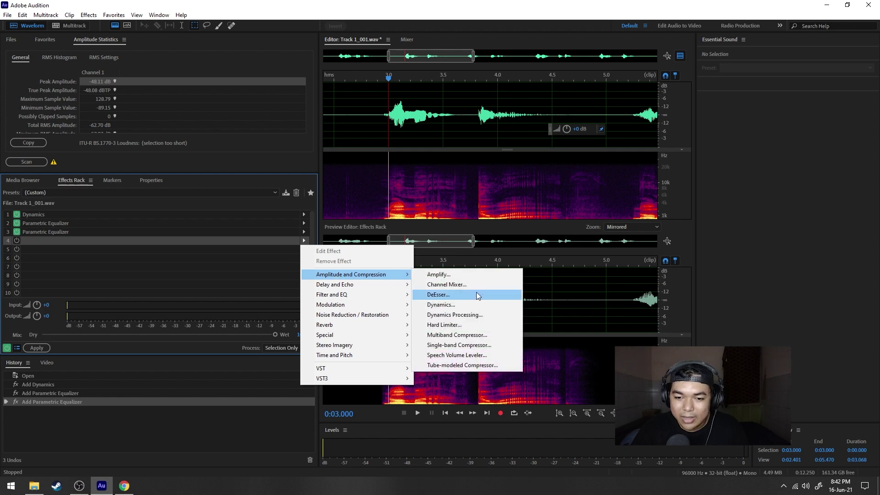
pyautogui.click(472, 345)
pyautogui.moveTo(389, 166); pyautogui.dragTo(416, 149)
pyautogui.click(431, 171)
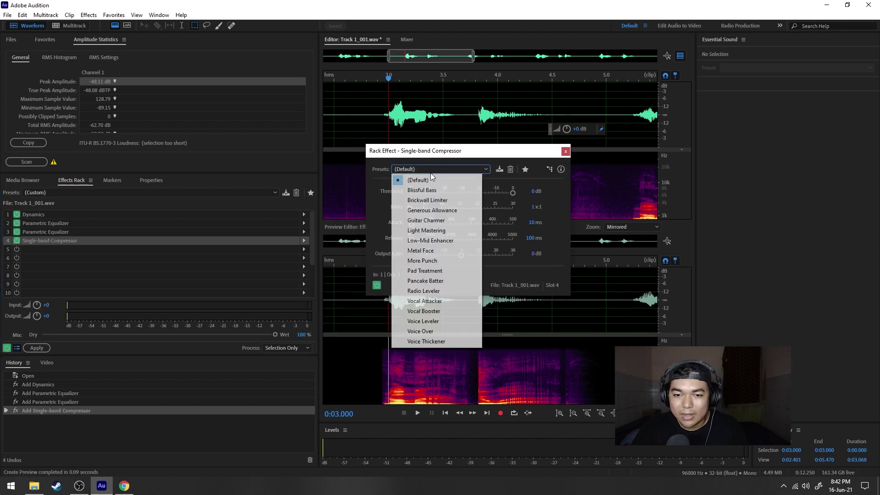
pyautogui.click(449, 330)
# Set the Single-band Compressor's threshold to -18 dB and its output gain to 0 dB
pyautogui.click(531, 192)
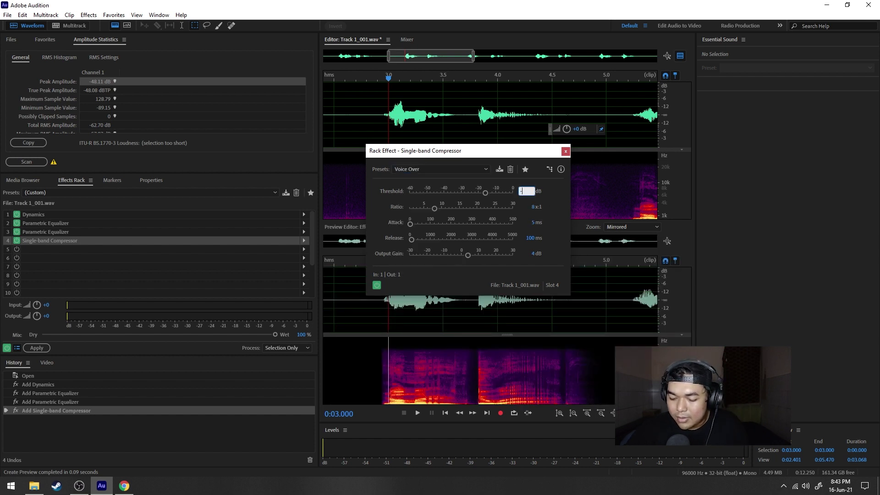
pyautogui.write('-18')
pyautogui.press('Return')
pyautogui.click(532, 207)
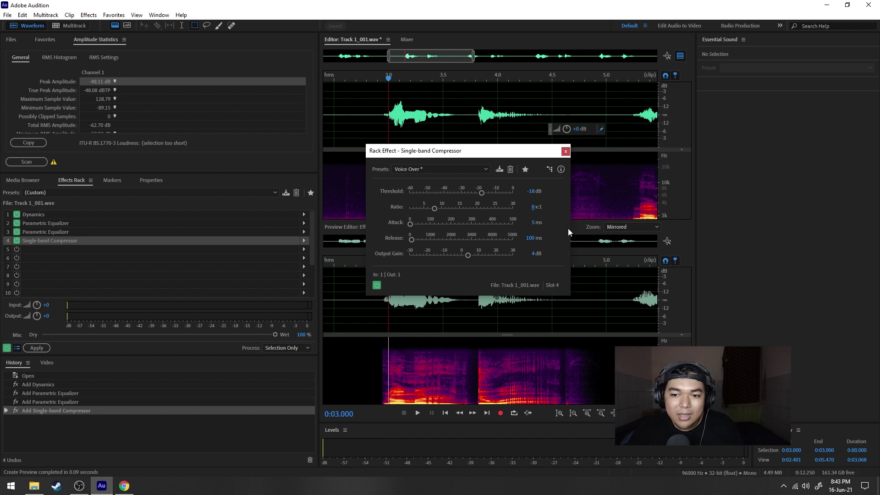
pyautogui.moveTo(490, 153); pyautogui.dragTo(669, 136)
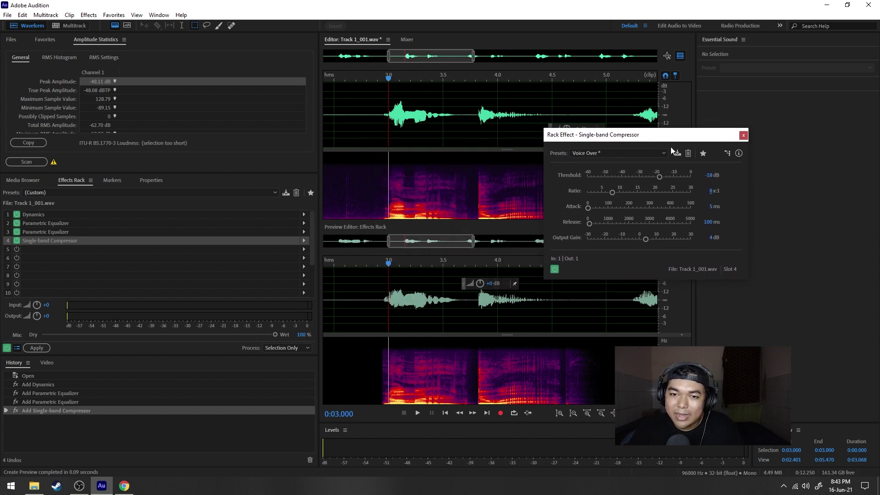
pyautogui.moveTo(387, 78); pyautogui.dragTo(365, 79)
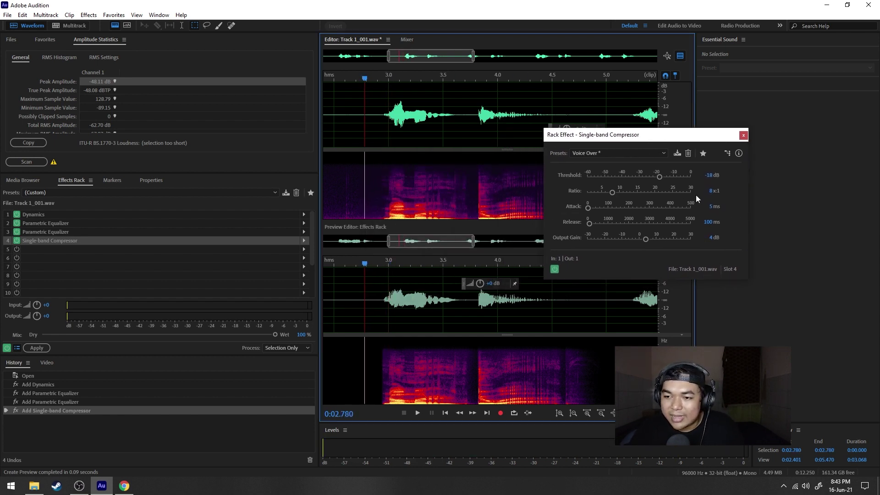
pyautogui.click(710, 238)
pyautogui.write('0')
pyautogui.press('Return')
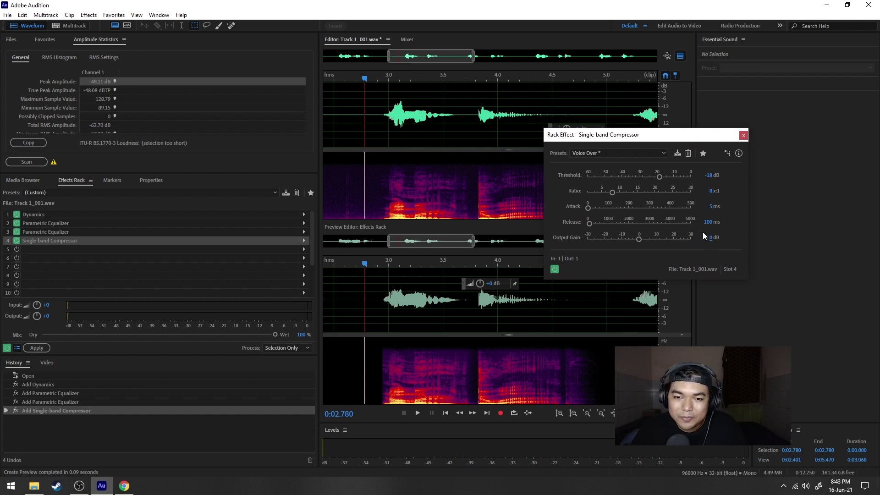
# Preview the compressed recording from just before the 3-second mark, close the compressor settings and compare the original and preview waveforms
pyautogui.click(383, 268)
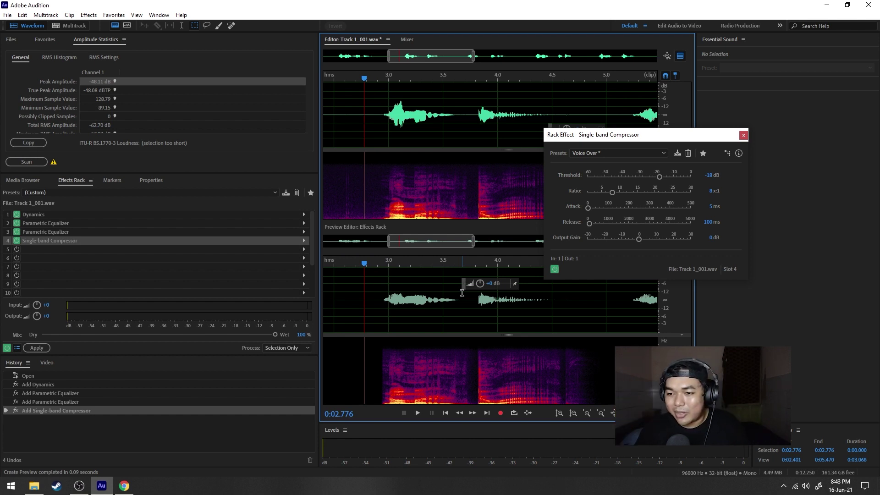
pyautogui.press('space')
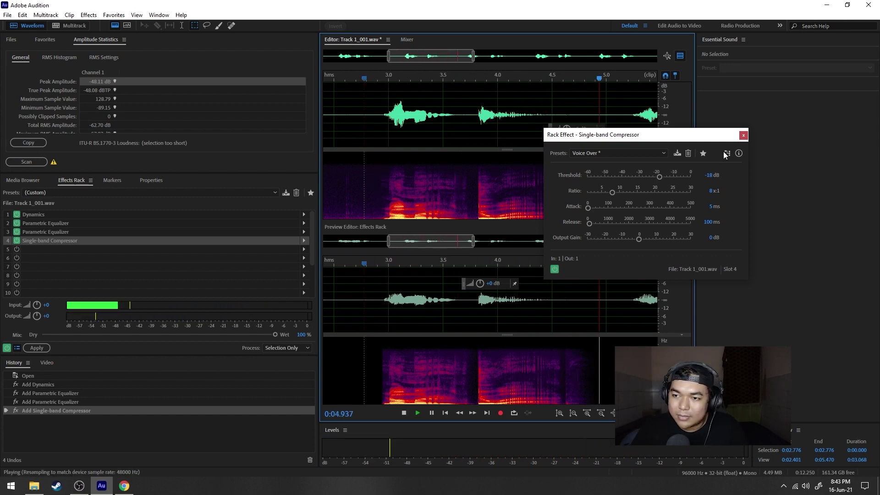
pyautogui.click(742, 134)
pyautogui.press('space')
pyautogui.doubleClick(458, 243)
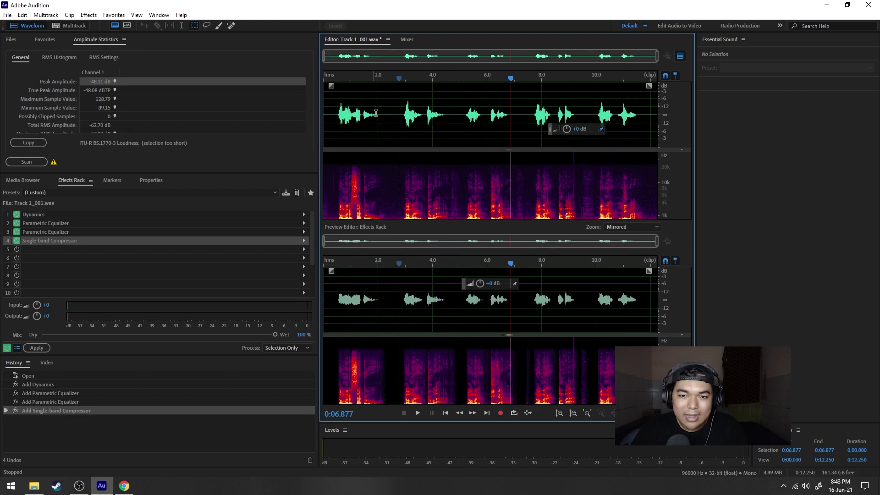
pyautogui.scroll(4, 375, 113)
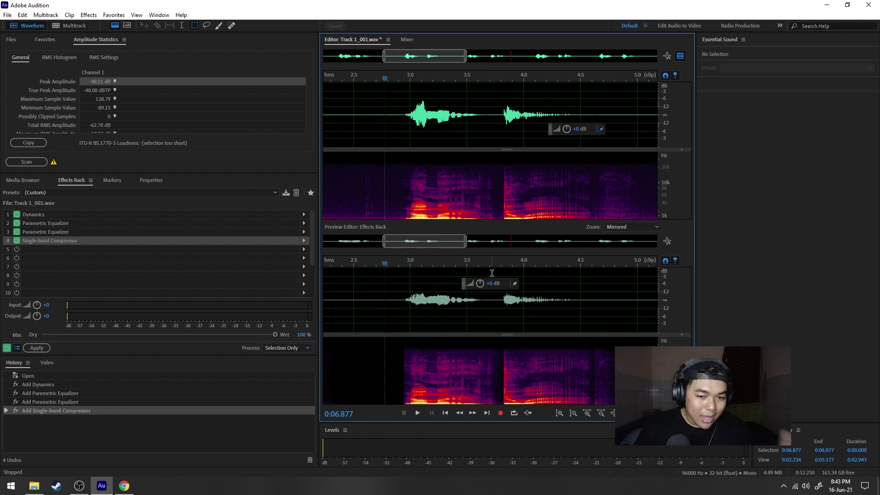
# Add a Multiband Compressor in the fifth rack slot, apply its Pop Master preset and close its settings
pyautogui.click(304, 249)
pyautogui.moveTo(360, 284)
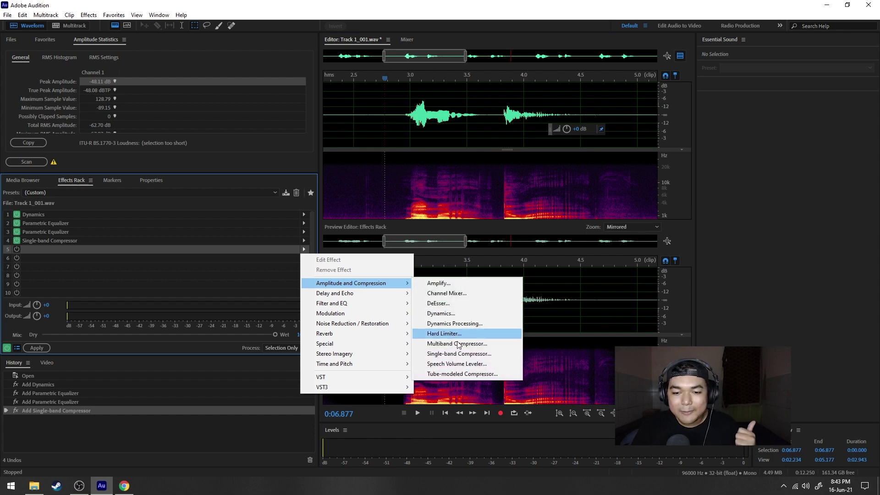
pyautogui.click(483, 345)
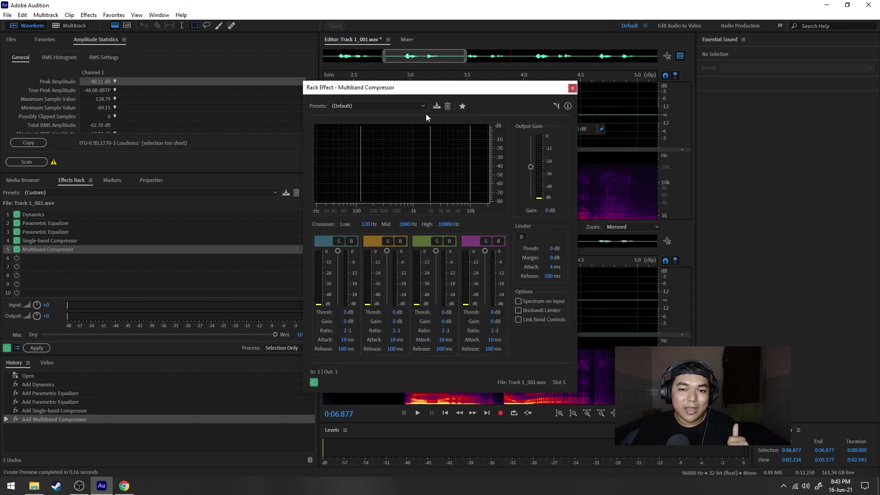
pyautogui.click(422, 106)
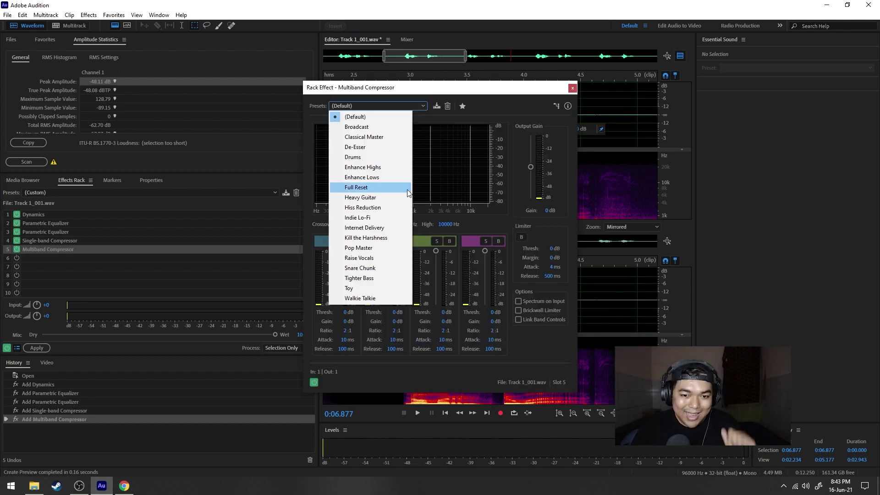
pyautogui.click(362, 248)
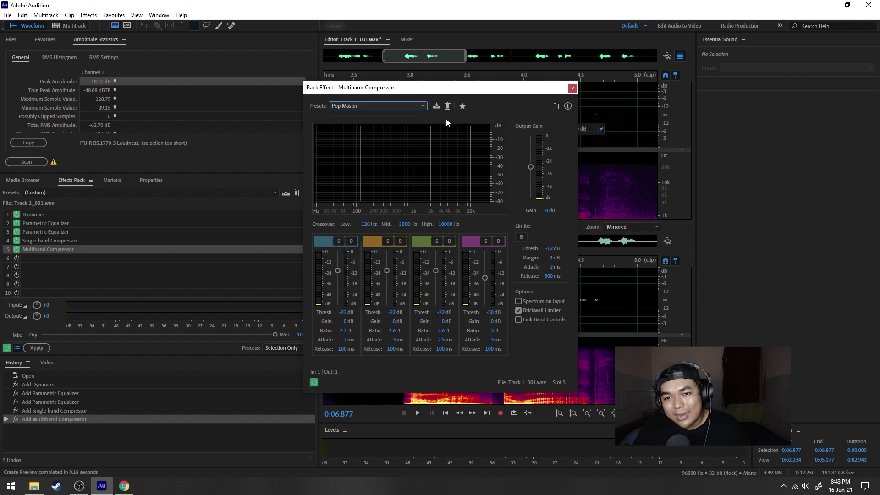
pyautogui.moveTo(464, 89); pyautogui.dragTo(743, 92)
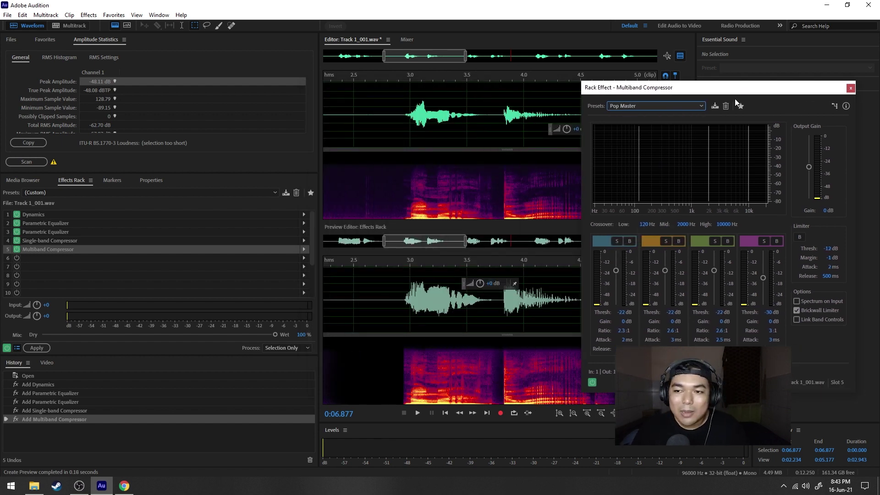
pyautogui.moveTo(738, 92); pyautogui.dragTo(697, 74)
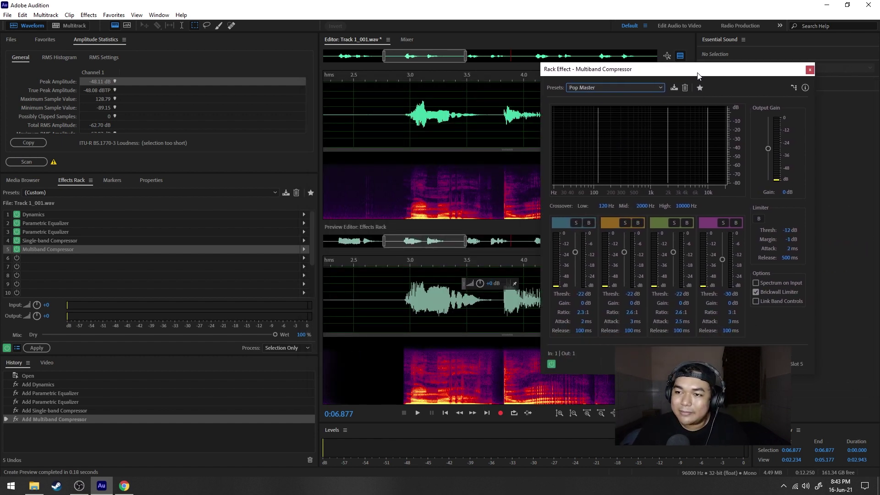
pyautogui.click(809, 69)
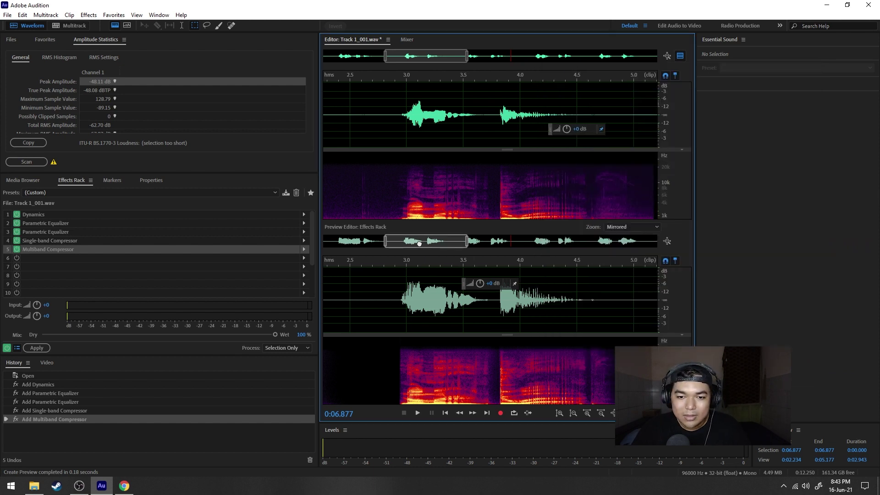
# Preview the recording with the Multiband Compressor from about 2.9 seconds and bring the playhead back towards the start
pyautogui.click(415, 262)
pyautogui.press('space')
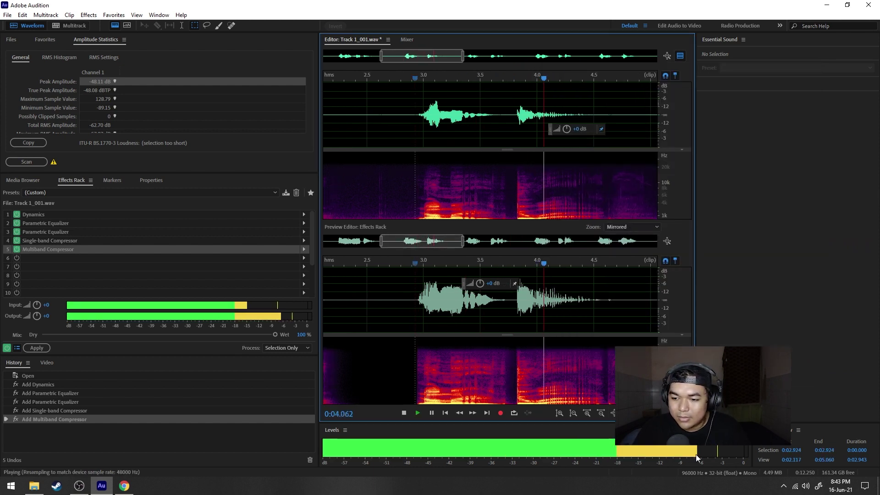
pyautogui.press('space')
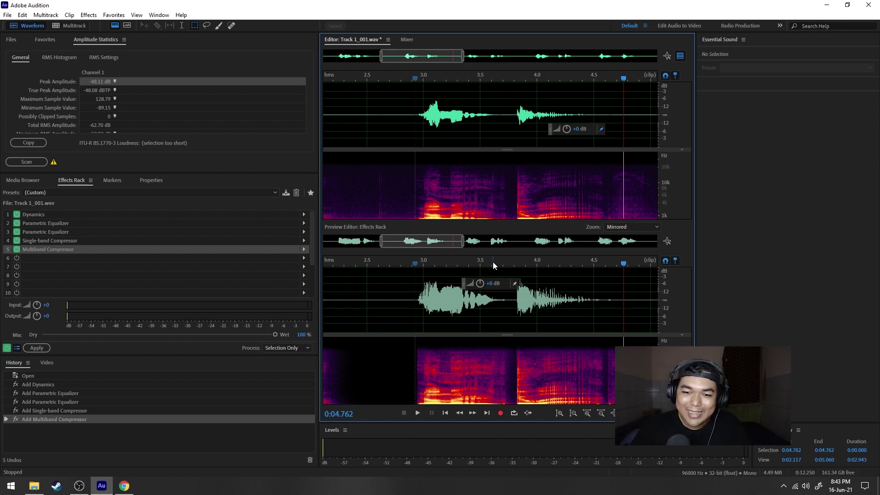
pyautogui.press('\\')
pyautogui.press('Home')
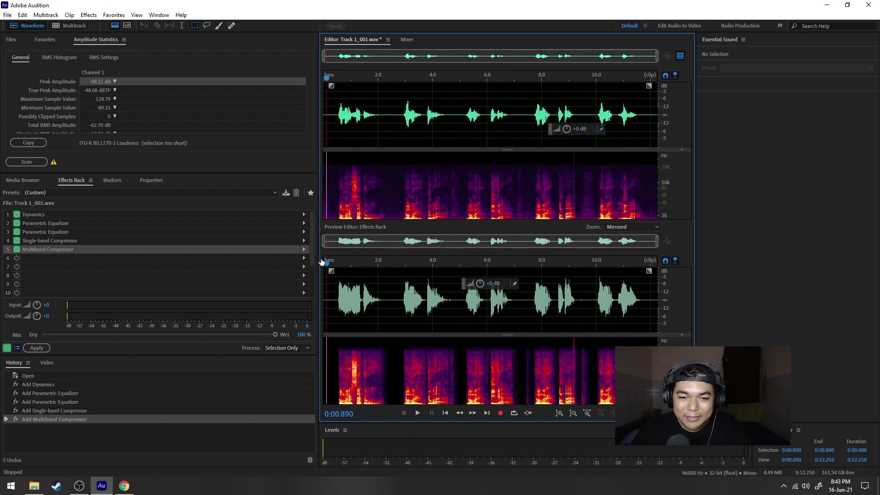
# Preview the processed recording from about 0.9 seconds and set the AutoGate release of the Dynamics effect in the first rack slot to 150 ms
pyautogui.press('space')
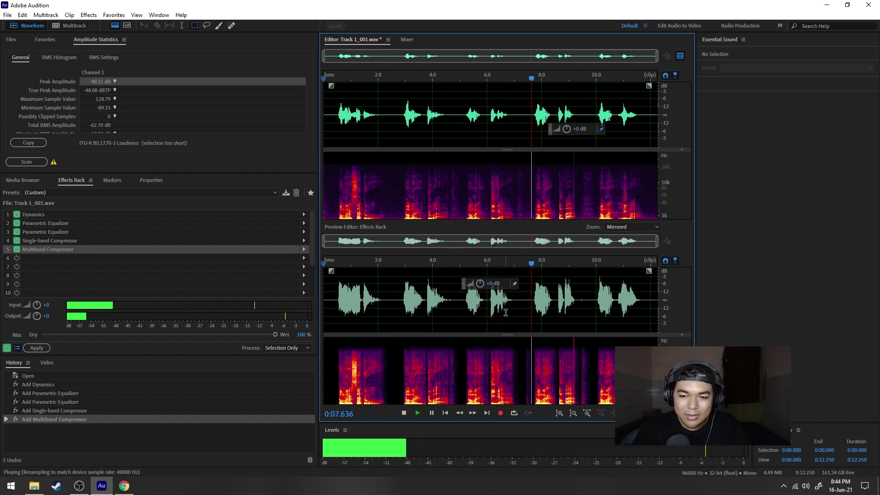
pyautogui.press('space')
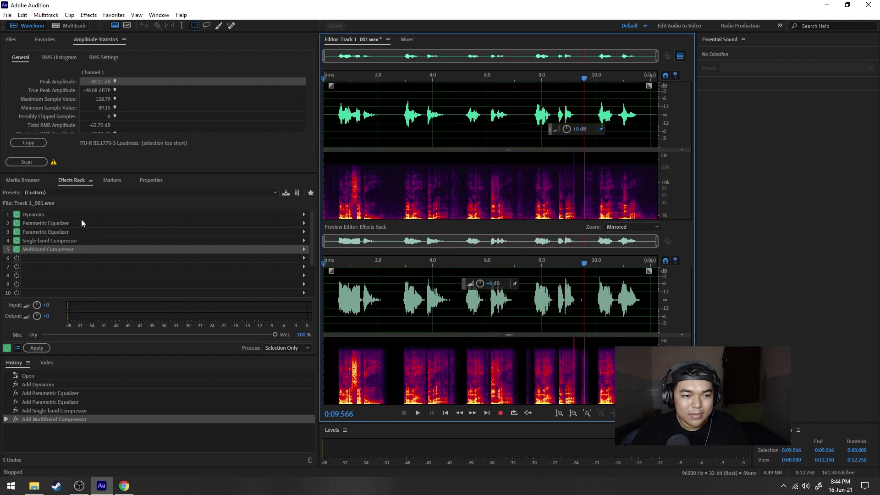
pyautogui.click(84, 218)
pyautogui.doubleClick(83, 218)
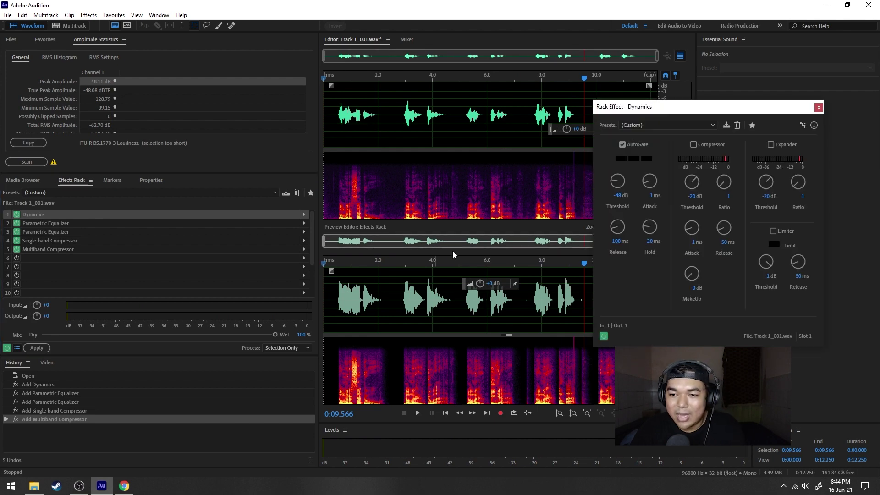
pyautogui.click(614, 241)
pyautogui.write('150')
pyautogui.press('Return')
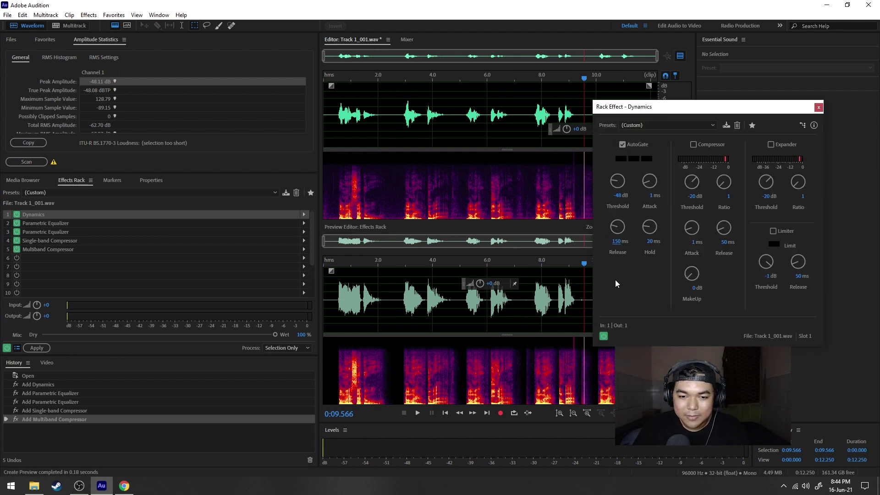
# Preview the recording with the new gate release from near the start and from about 2 seconds, and close the Dynamics settings
pyautogui.click(334, 264)
pyautogui.press('space')
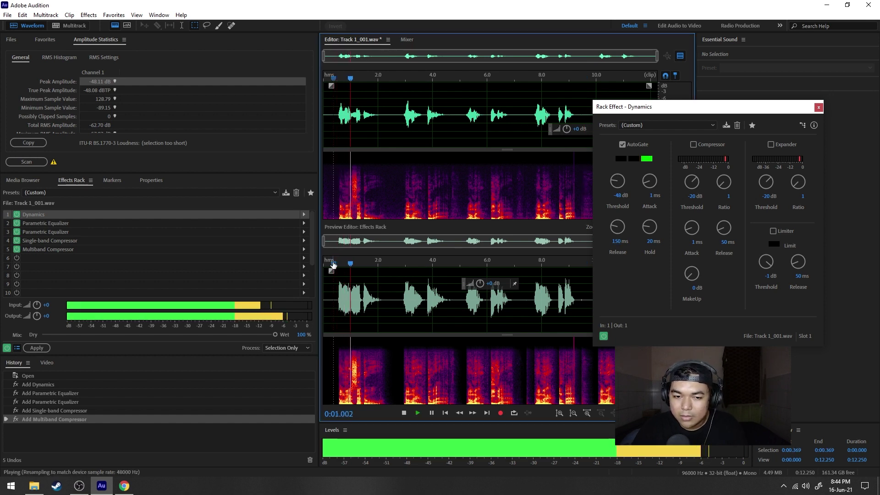
pyautogui.click(379, 265)
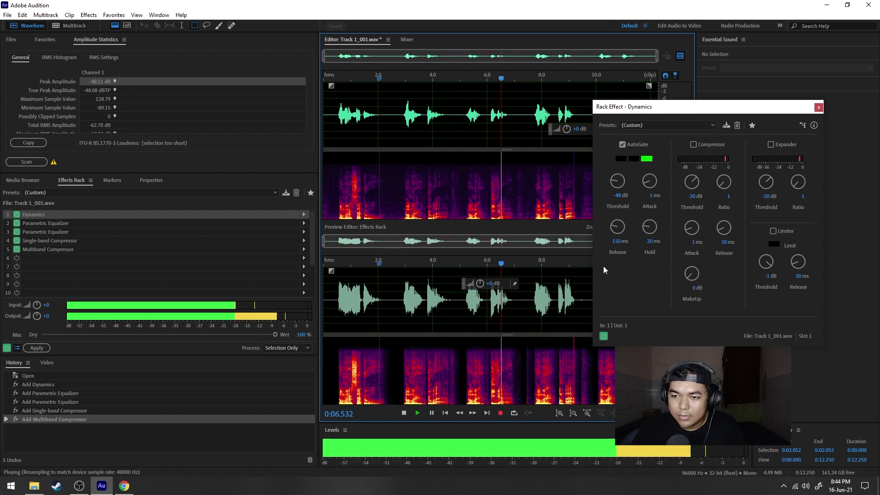
pyautogui.press('space')
pyautogui.click(818, 107)
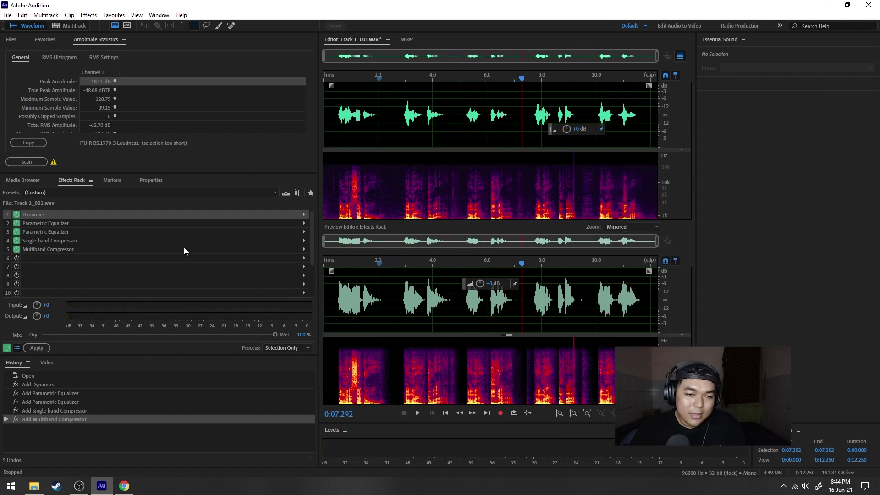
# Add a Hard Limiter in the sixth rack slot and apply its Limit to -3dB preset
pyautogui.click(127, 259)
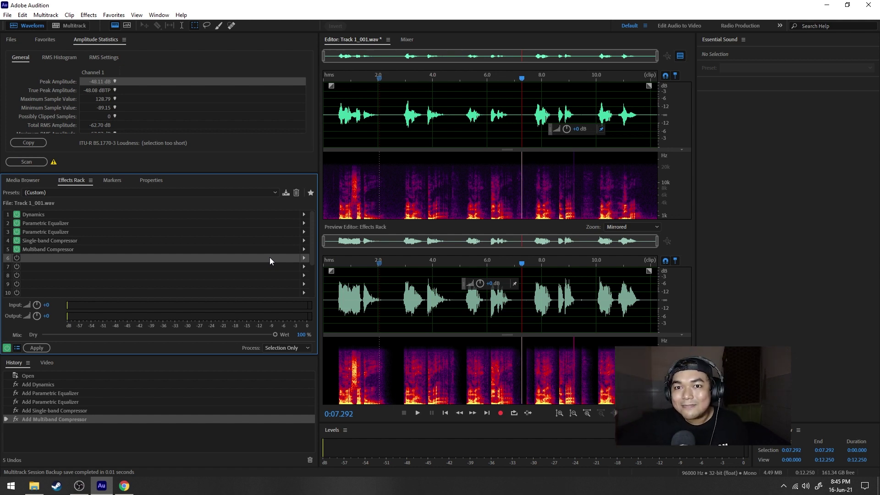
pyautogui.click(305, 259)
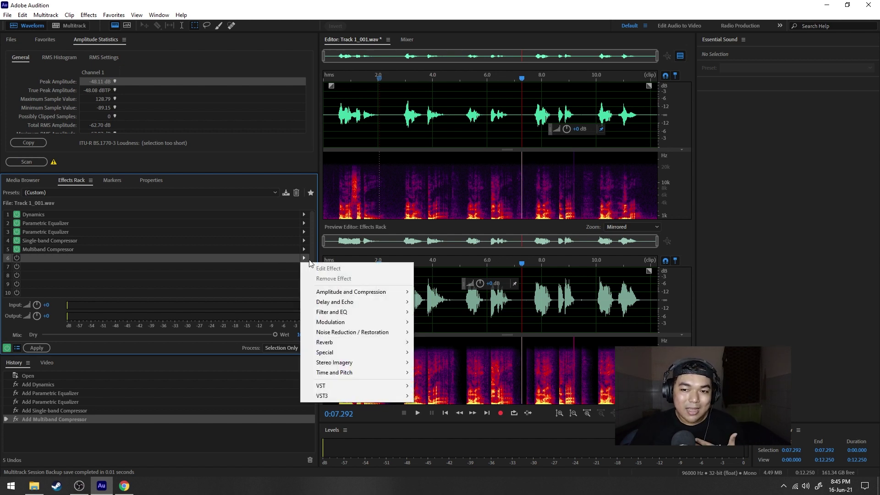
pyautogui.moveTo(349, 292)
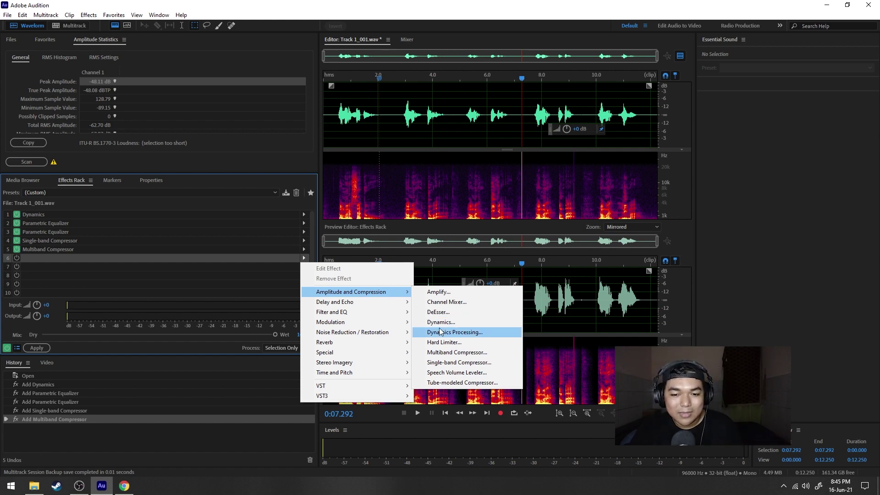
pyautogui.click(459, 343)
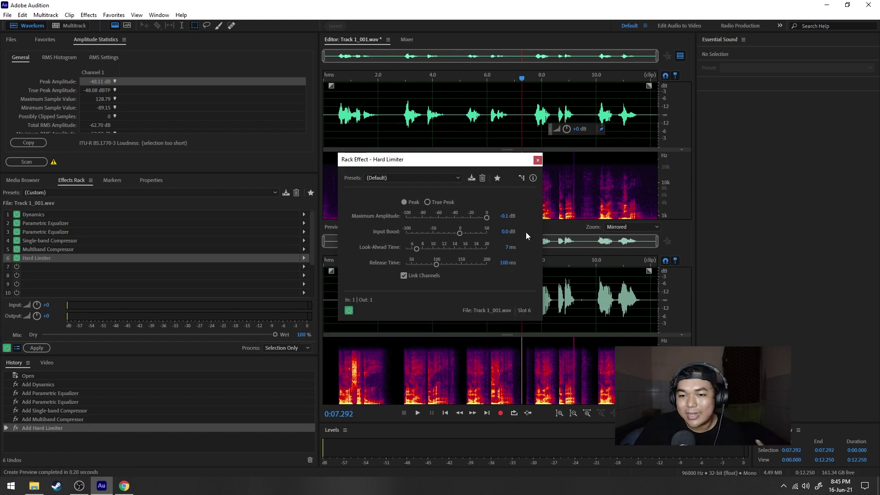
pyautogui.moveTo(436, 160); pyautogui.dragTo(333, 150)
pyautogui.click(318, 167)
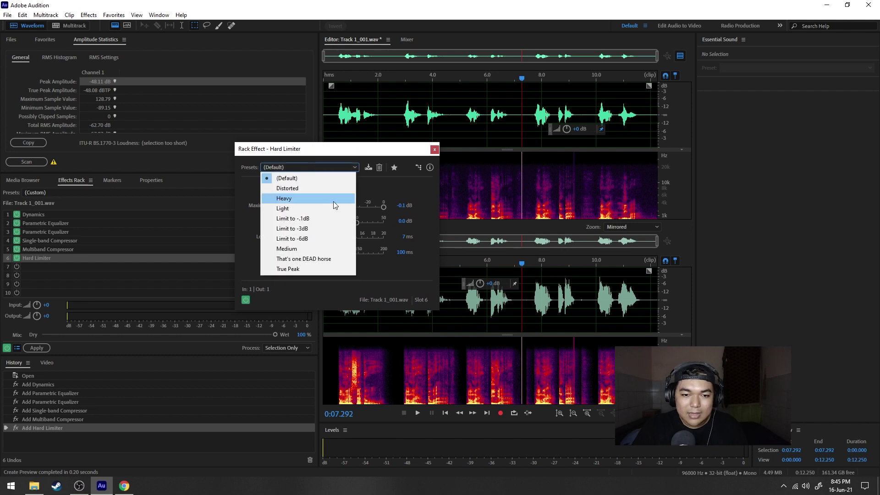
pyautogui.click(334, 228)
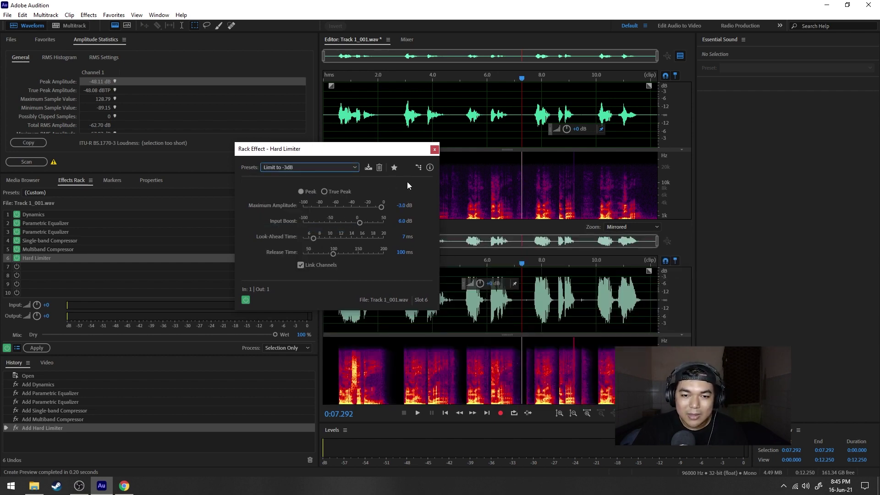
# Switch the Hard Limiter to True Peak and set its input boost to 0 dB
pyautogui.click(339, 190)
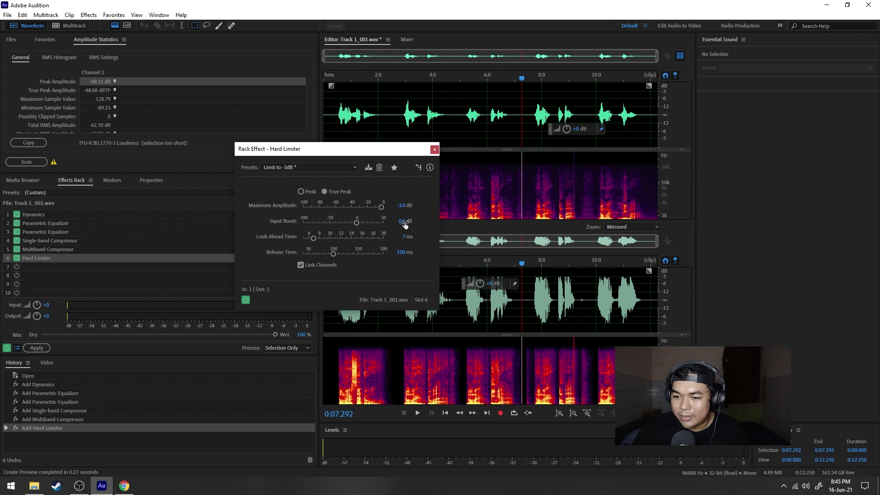
pyautogui.write('0')
pyautogui.press('Return')
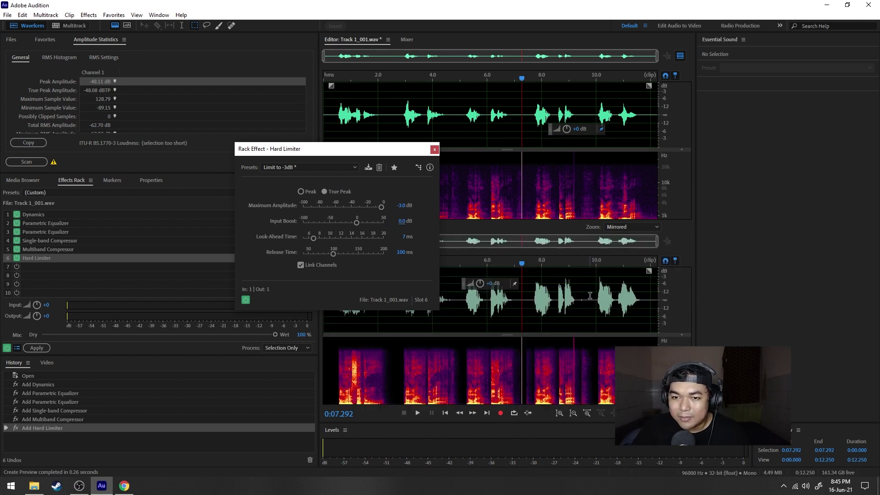
# Place the playhead at about 7.76 seconds and set the Hard Limiter's input boost to 2 dB
pyautogui.click(530, 79)
pyautogui.click(533, 80)
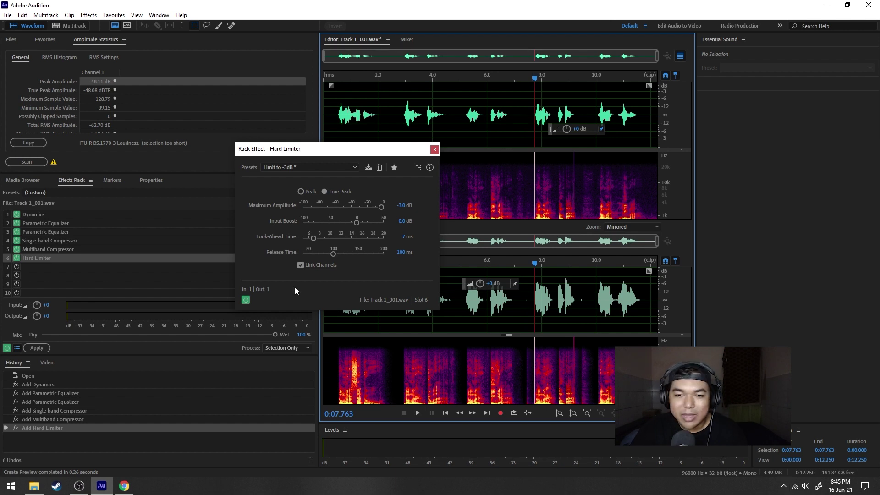
pyautogui.click(402, 222)
pyautogui.write('2')
pyautogui.press('Return')
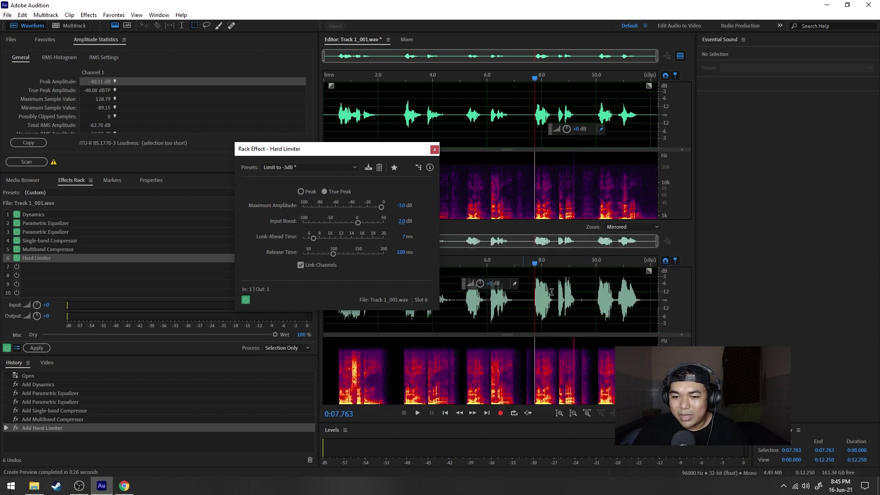
# Preview the limited recording from about 7.76 seconds and again from the start, and close the Hard Limiter settings
pyautogui.moveTo(383, 154); pyautogui.dragTo(290, 155)
pyautogui.press('space')
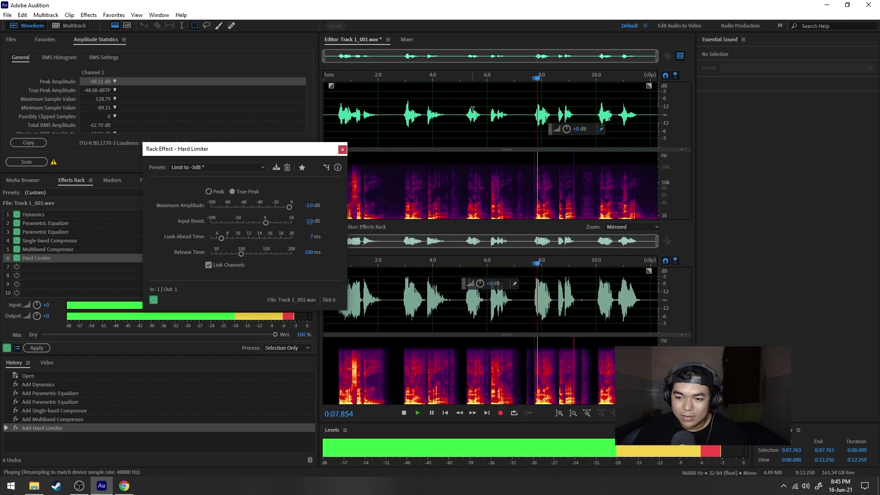
pyautogui.press('space')
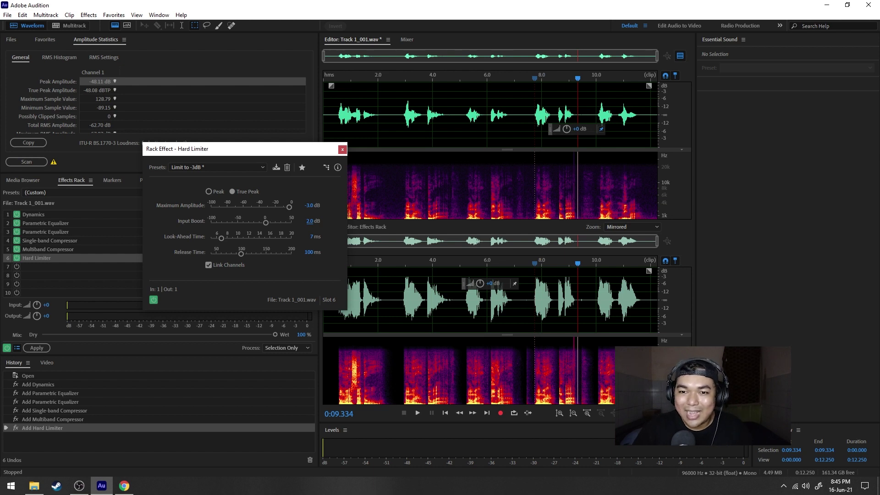
pyautogui.press('space')
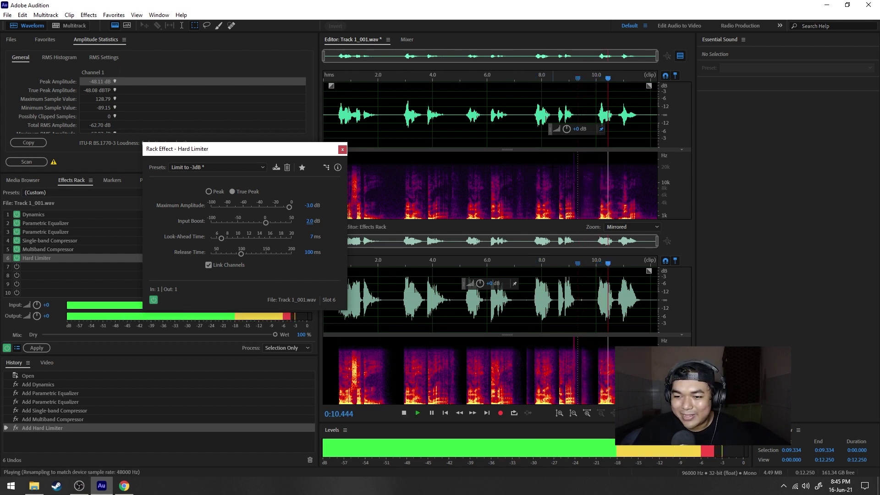
pyautogui.click(324, 78)
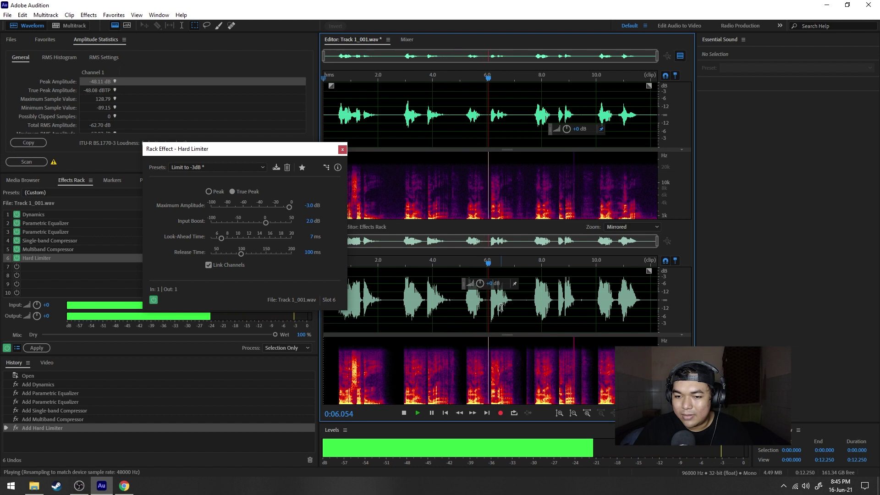
pyautogui.press('space')
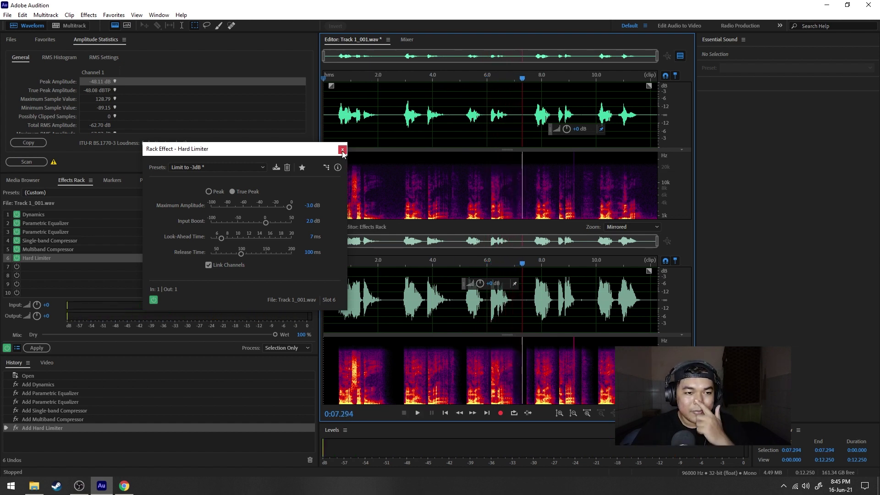
pyautogui.click(343, 149)
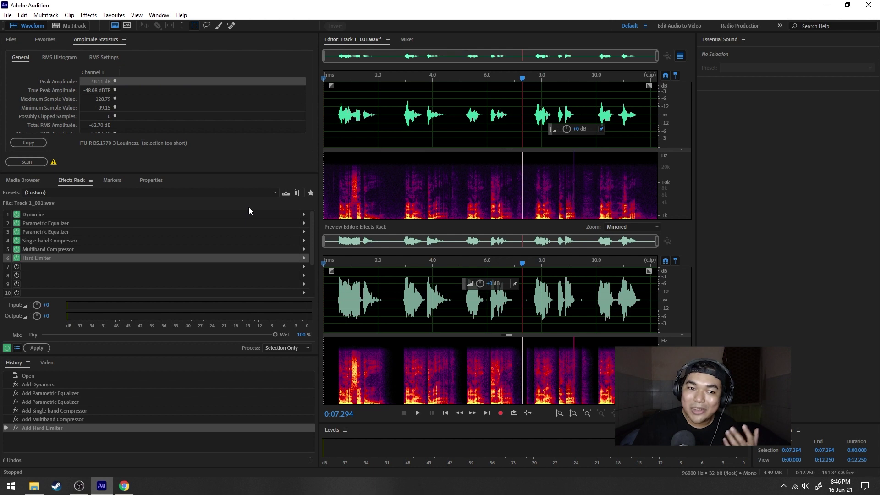
# Save the effects rack as a preset named "1 VO Fakta unik" and check it in the list of rack presets
pyautogui.click(286, 193)
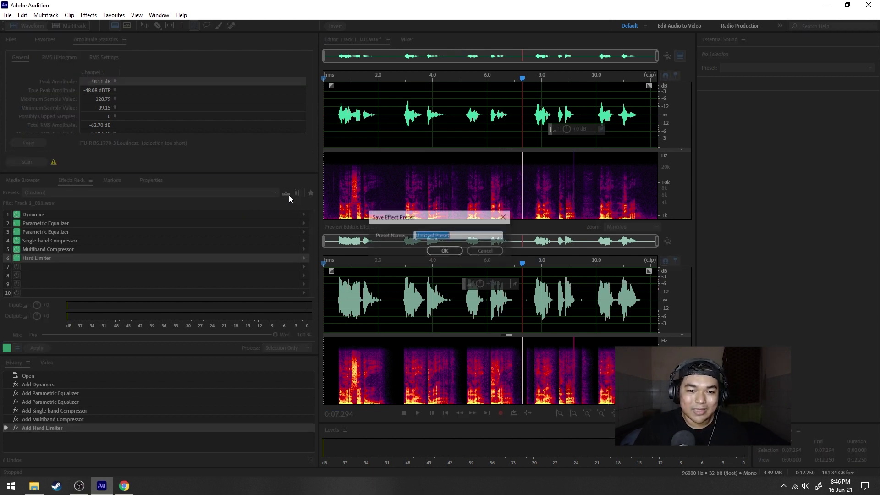
pyautogui.write('VO Fakta unik')
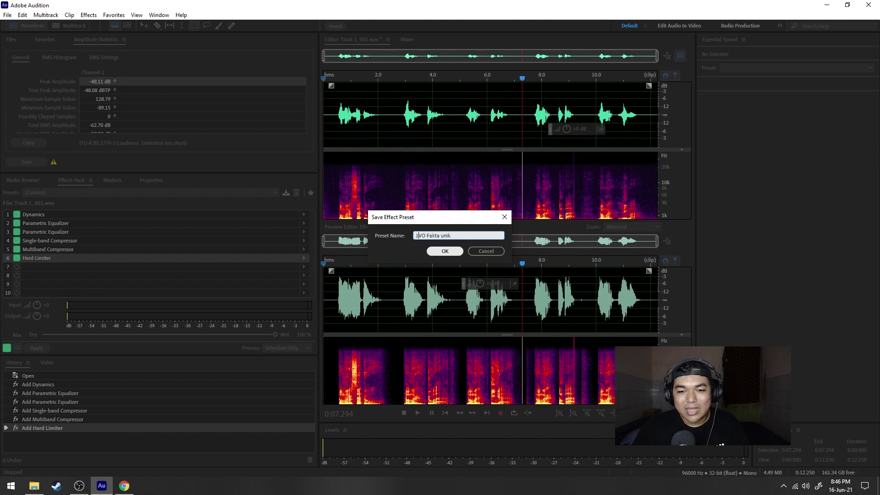
pyautogui.click(445, 251)
pyautogui.click(235, 196)
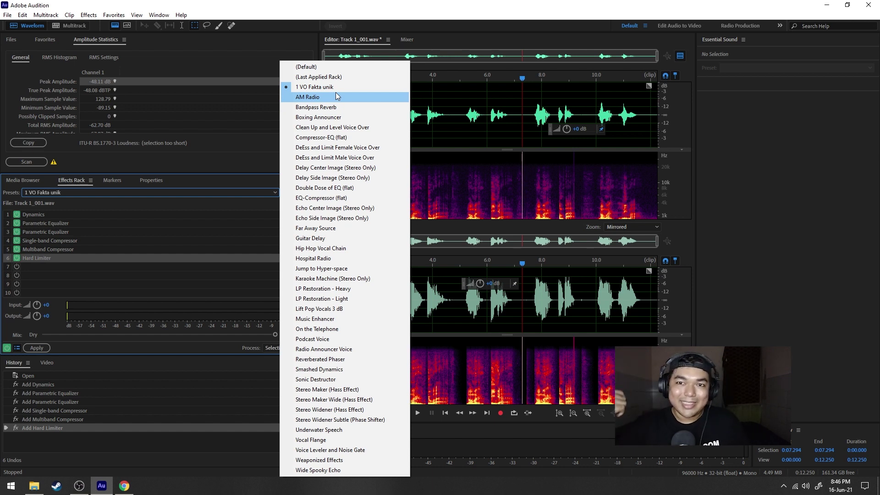
pyautogui.click(239, 195)
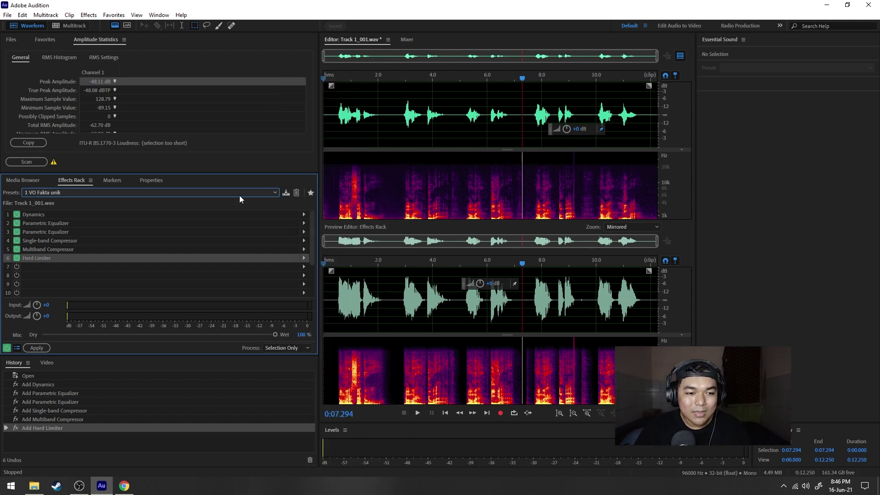
# Add a Pitch Shifter in the seventh rack slot and move its settings window clear of the start of the waveform
pyautogui.click(58, 267)
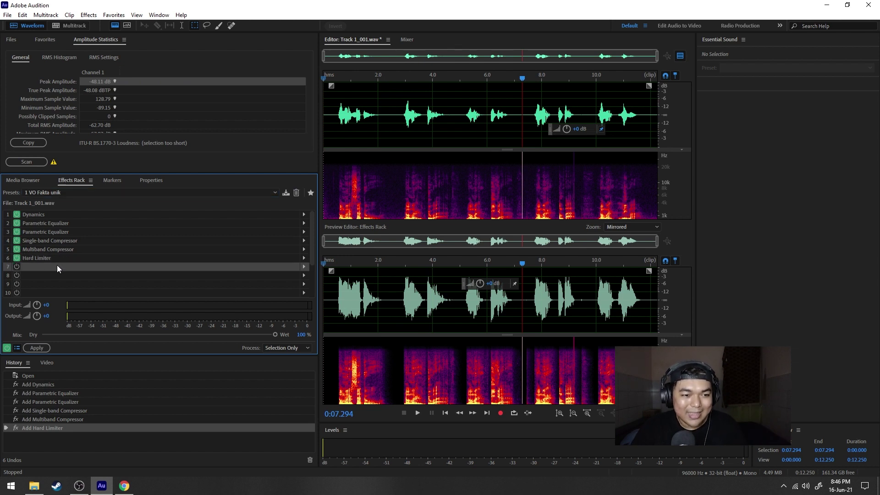
pyautogui.click(304, 267)
pyautogui.moveTo(374, 365)
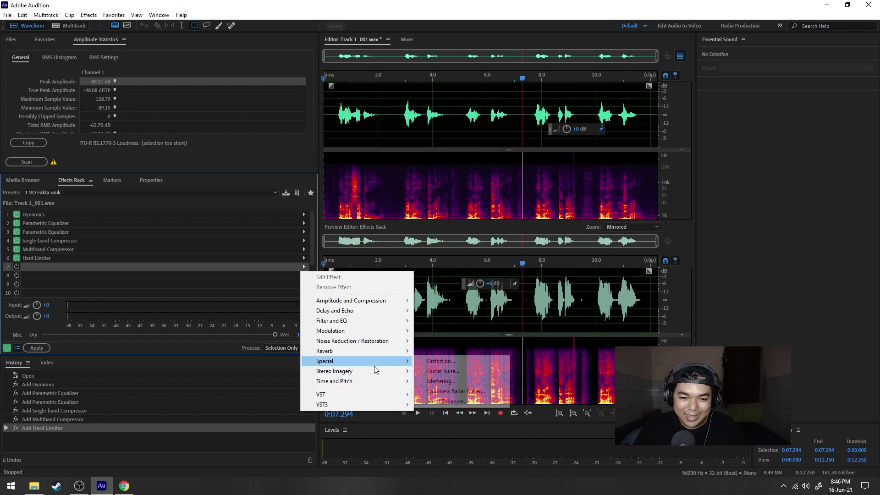
pyautogui.moveTo(372, 382)
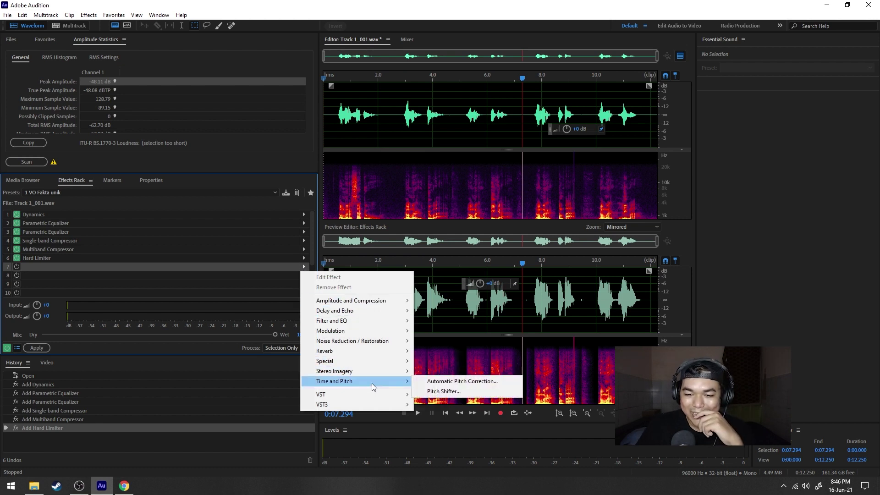
pyautogui.click(455, 393)
pyautogui.moveTo(383, 148); pyautogui.dragTo(591, 136)
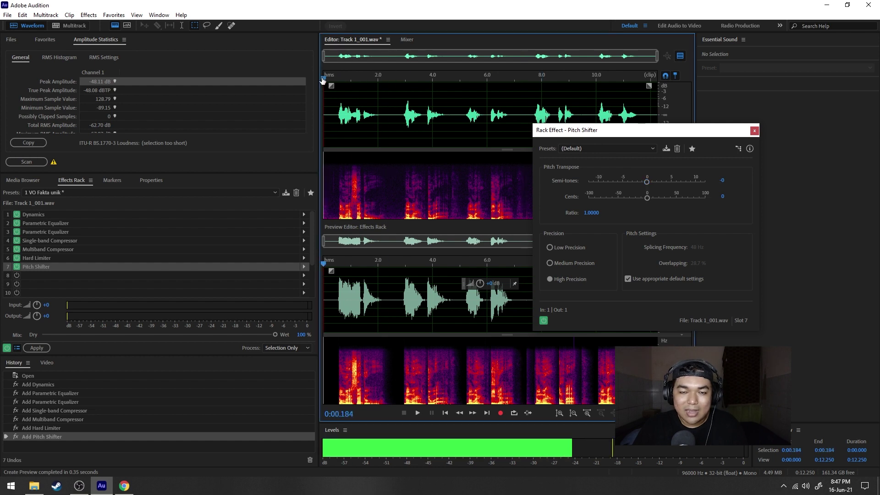
# Transpose the Pitch Shifter by -5 semi-tones and preview the recording from the start
pyautogui.click(337, 87)
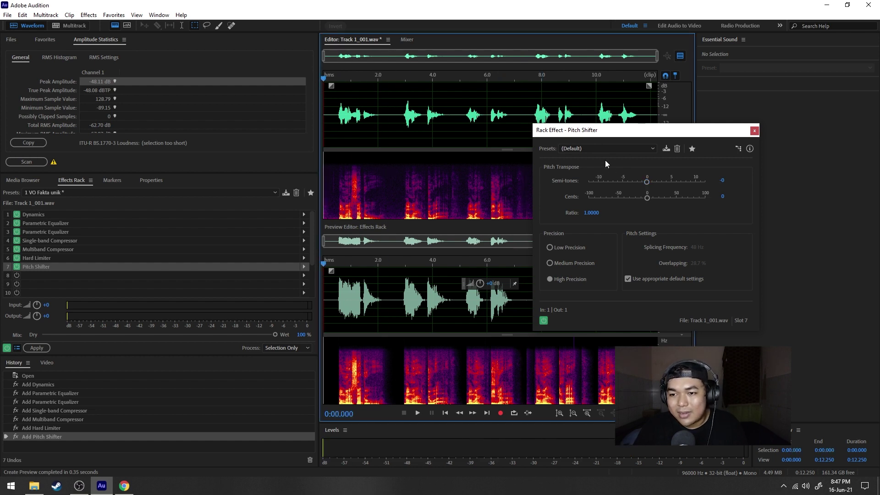
pyautogui.moveTo(647, 182); pyautogui.dragTo(615, 183)
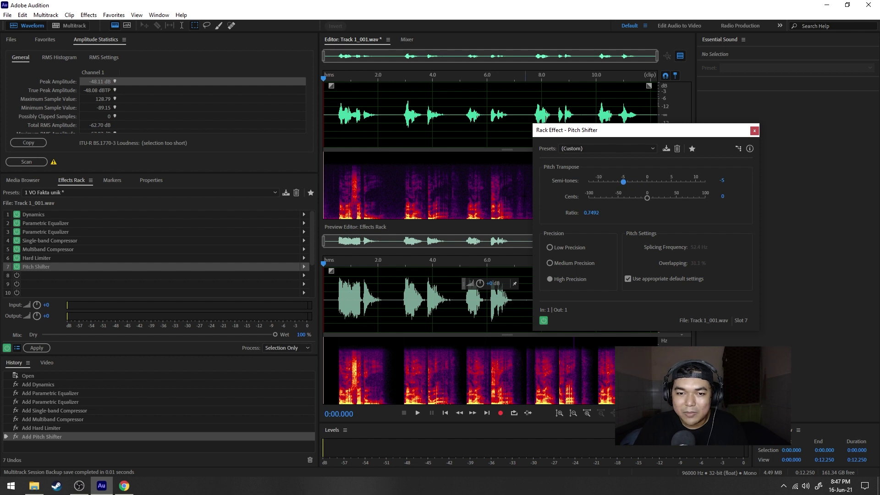
pyautogui.press('space')
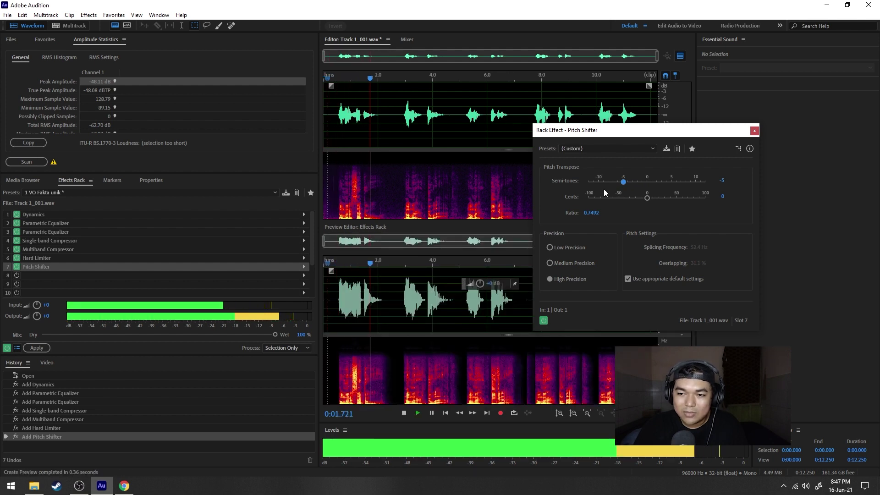
pyautogui.press('space')
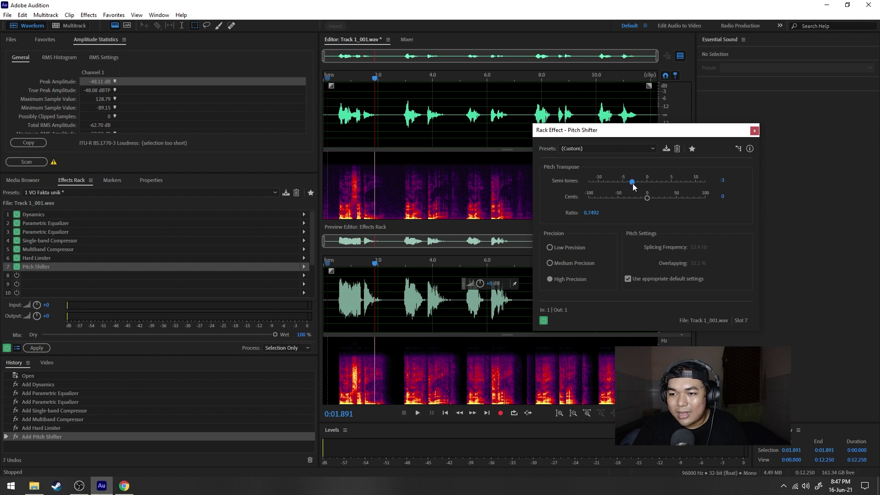
# Preview the recording with the Pitch Shifter at -2 semi-tones, and again from the start at -1 semi-tone
pyautogui.press('space')
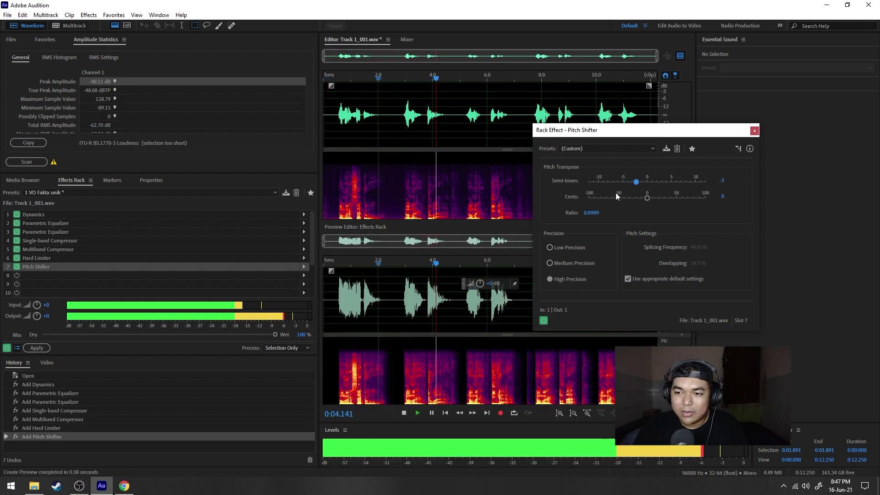
pyautogui.press('space')
pyautogui.moveTo(636, 183); pyautogui.dragTo(641, 184)
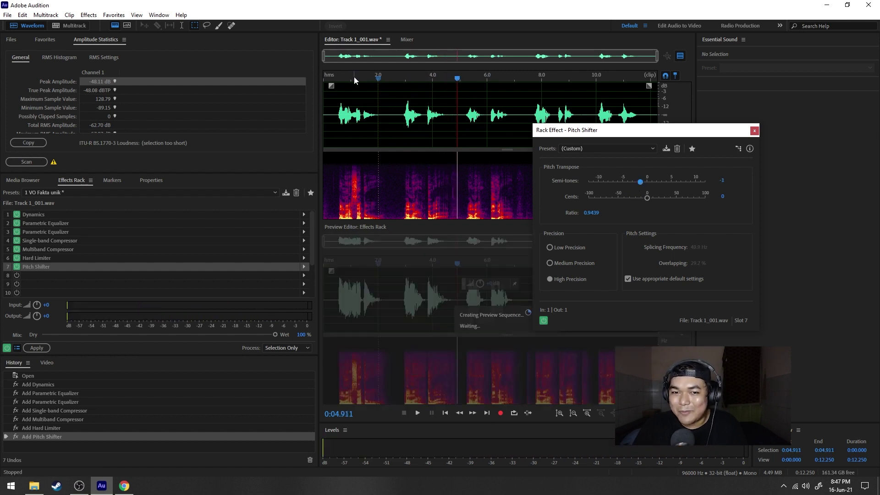
pyautogui.click(329, 78)
pyautogui.press('space')
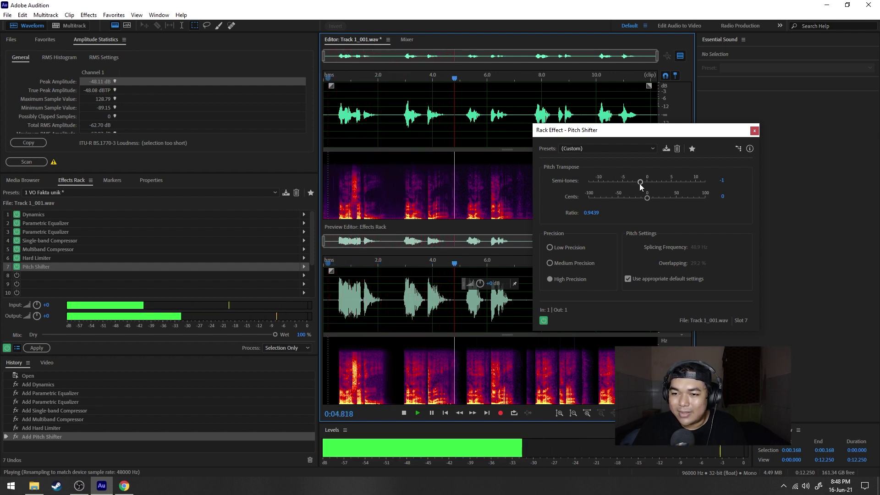
pyautogui.press('space')
# Set the Pitch Shifter to -2 semi-tones and preview the recording, including its beginning
pyautogui.moveTo(639, 183); pyautogui.dragTo(638, 184)
pyautogui.press('space')
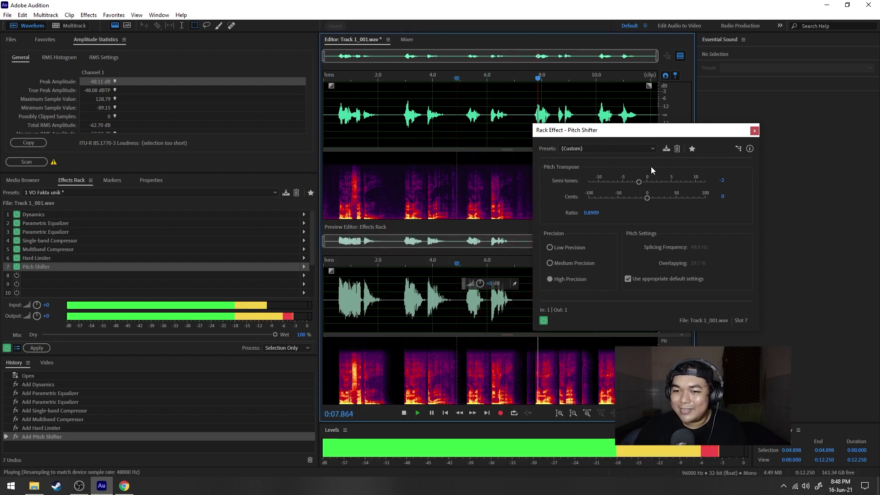
pyautogui.press('space')
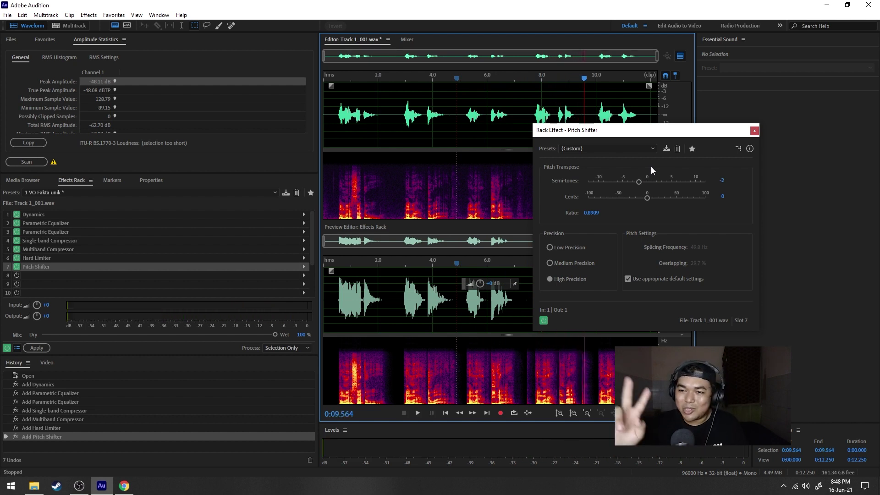
pyautogui.click(584, 75)
pyautogui.press('space')
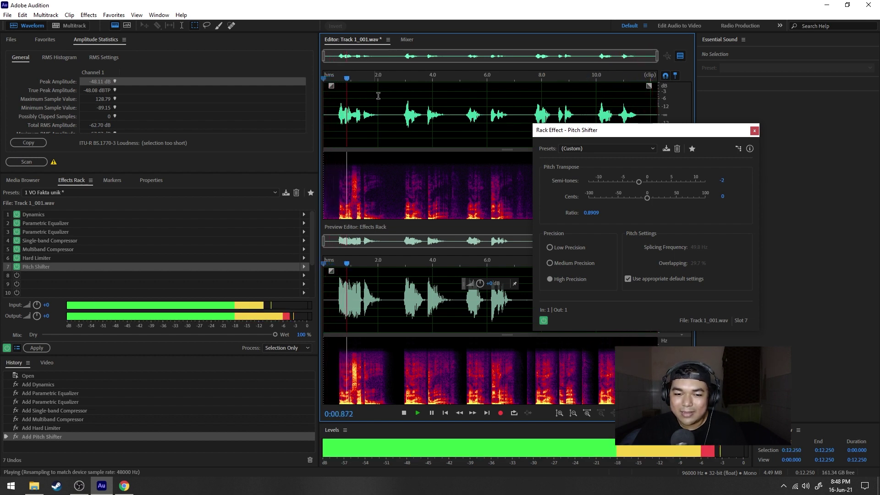
pyautogui.press('space')
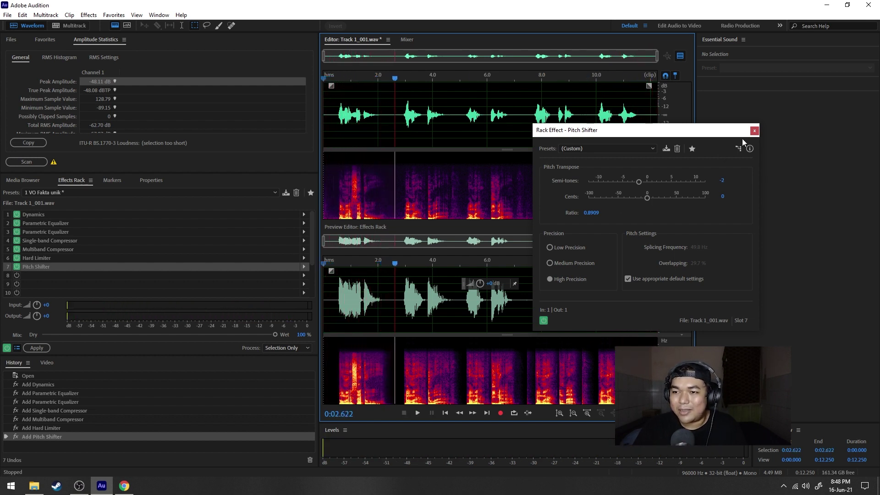
# Close the Pitch Shifter settings and apply the whole effects rack to the recording
pyautogui.click(754, 131)
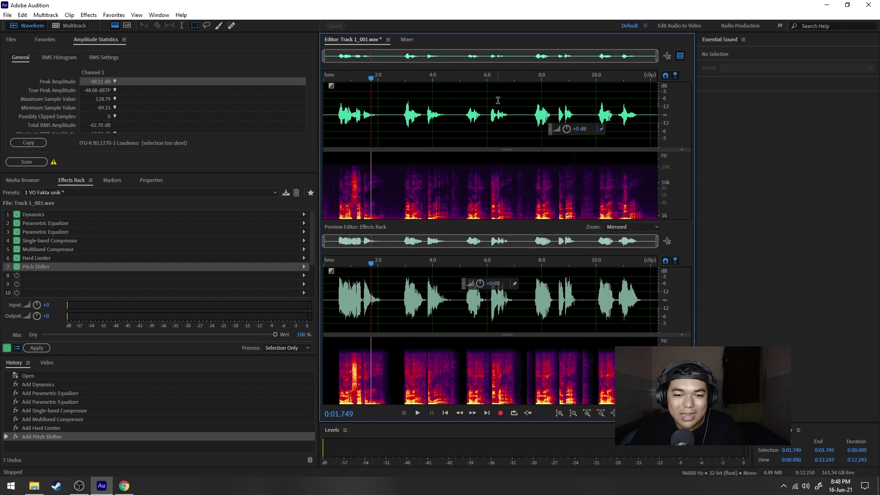
pyautogui.click(36, 347)
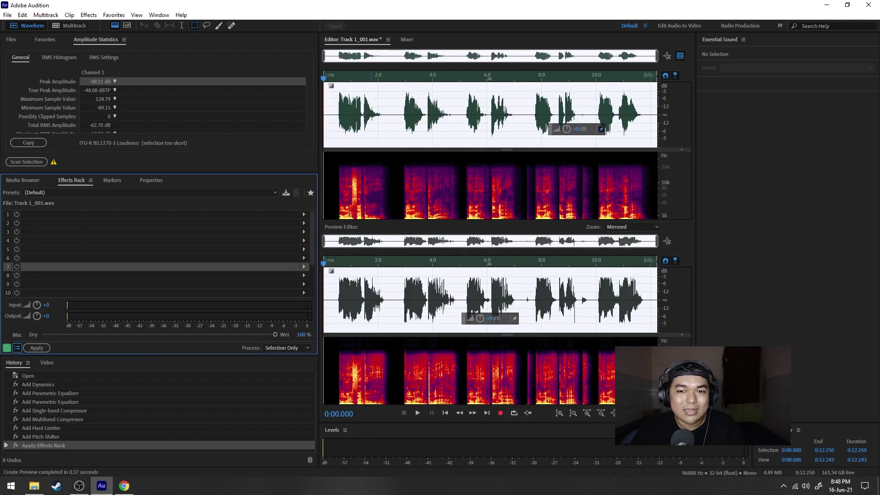
pyautogui.click(487, 110)
# Return to the multitrack session and preview the processed clip on Track 1 from near its start
pyautogui.click(74, 26)
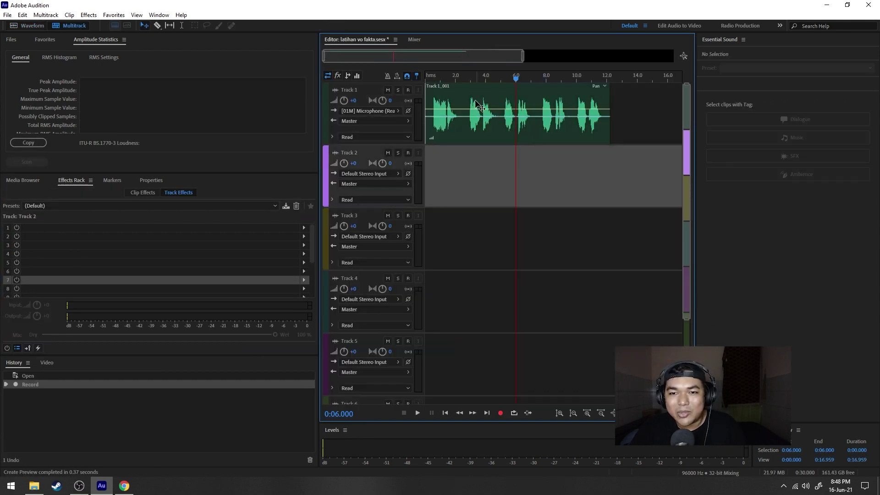
pyautogui.click(428, 79)
pyautogui.press('space')
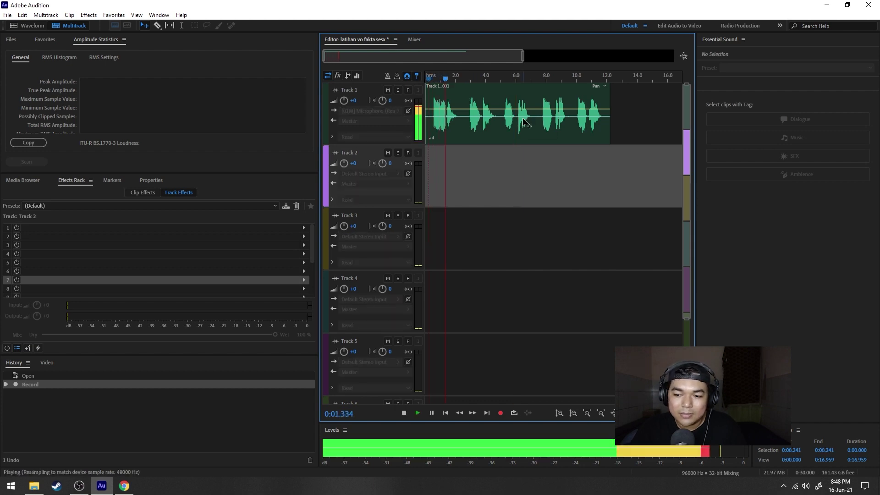
pyautogui.press('space')
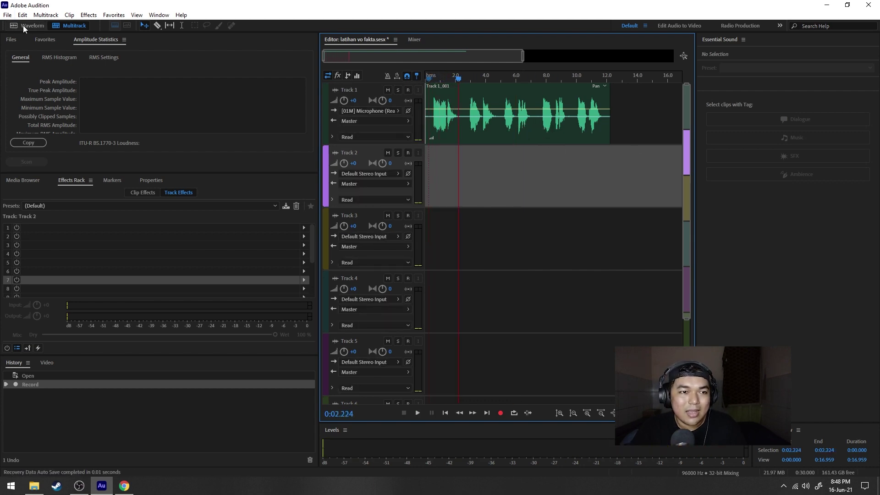
# Export the entire session as a Wave PCM multitrack mixdown named "latihan vo fakta_mixdown COUNT" in the Music folder
pyautogui.click(8, 15)
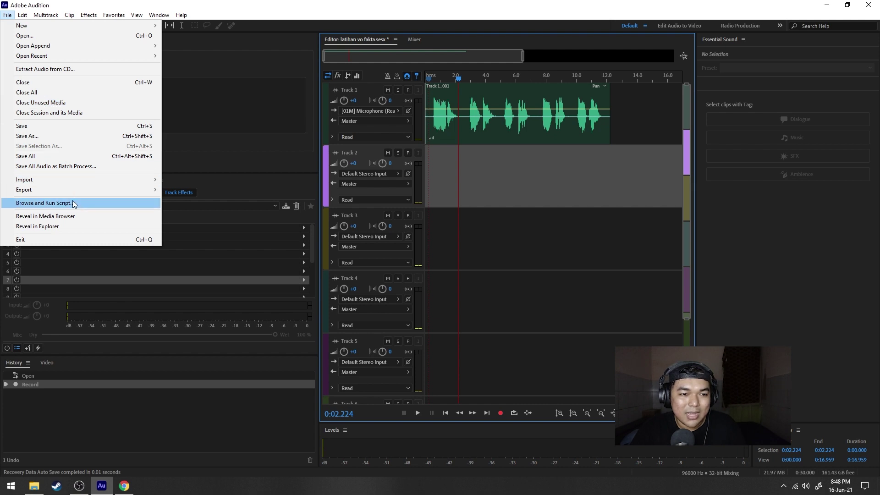
pyautogui.moveTo(76, 188)
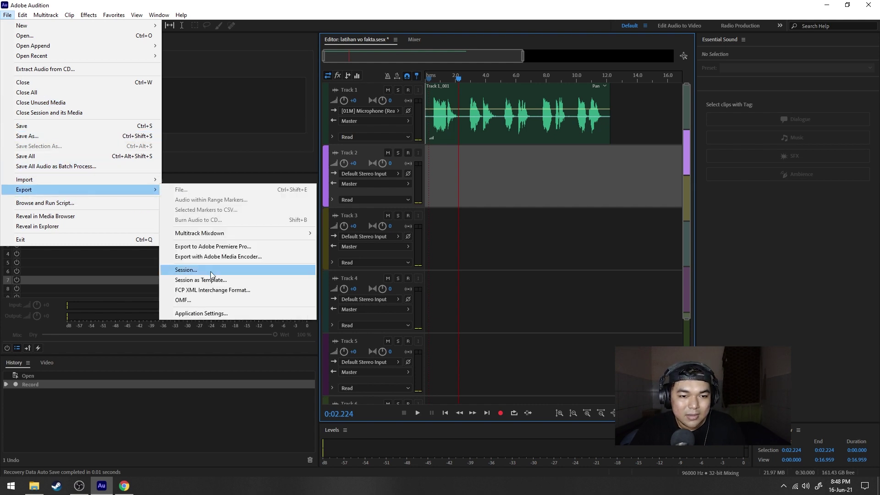
pyautogui.moveTo(247, 235)
pyautogui.click(345, 245)
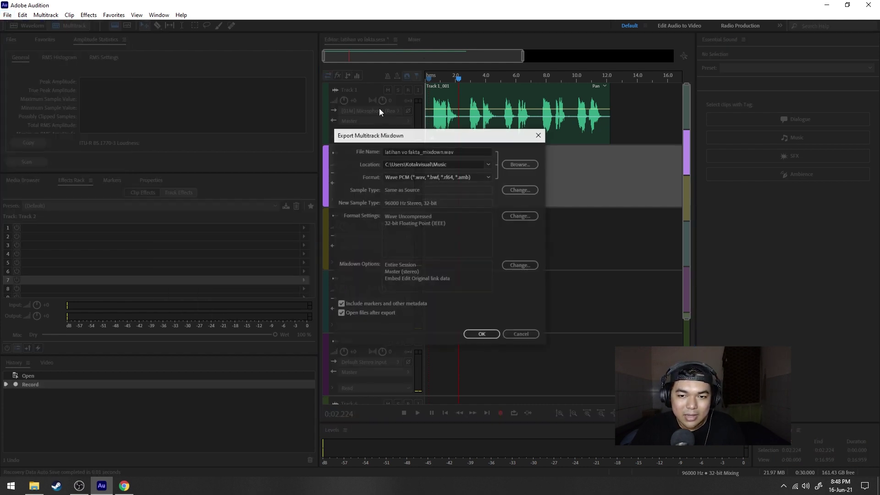
pyautogui.click(467, 151)
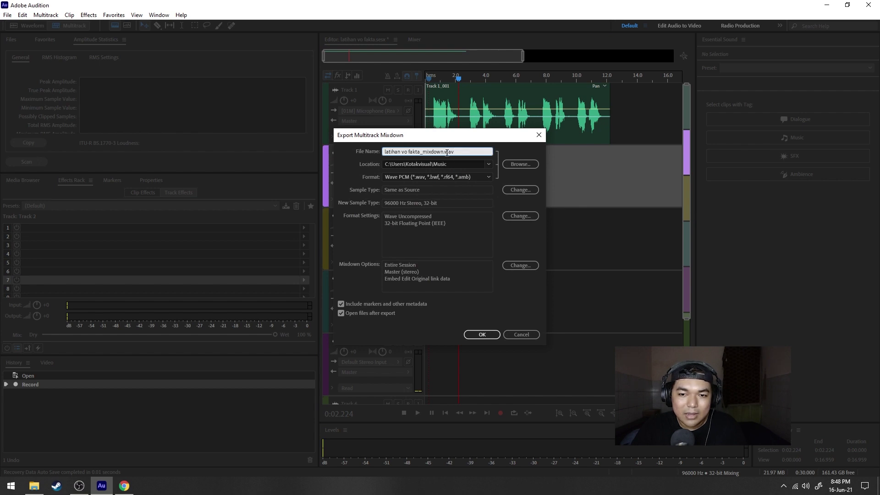
pyautogui.moveTo(444, 151); pyautogui.dragTo(313, 152)
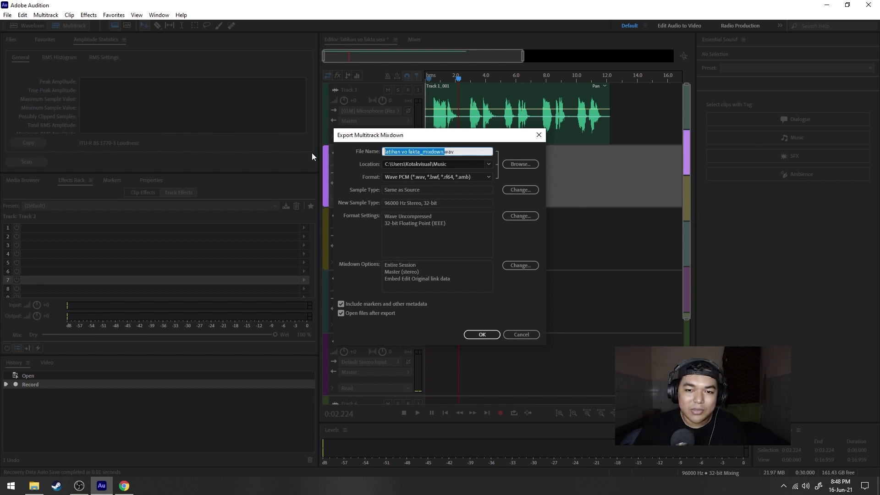
pyautogui.click(423, 151)
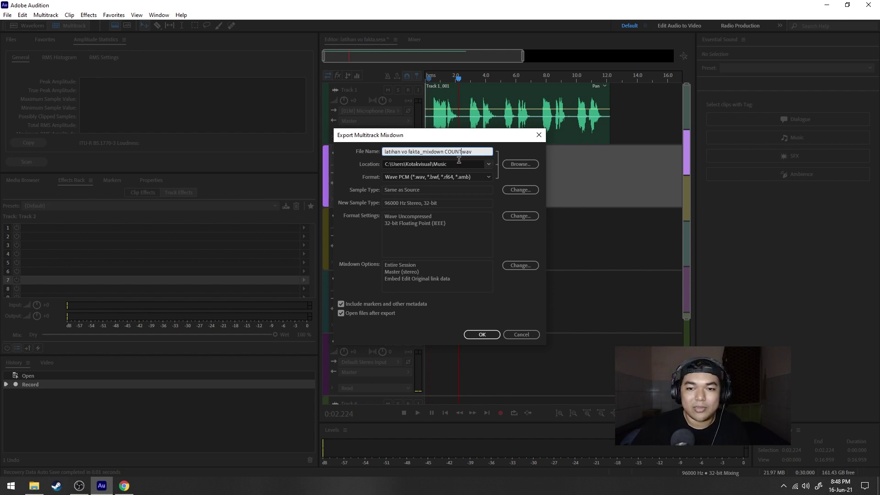
pyautogui.press('Return')
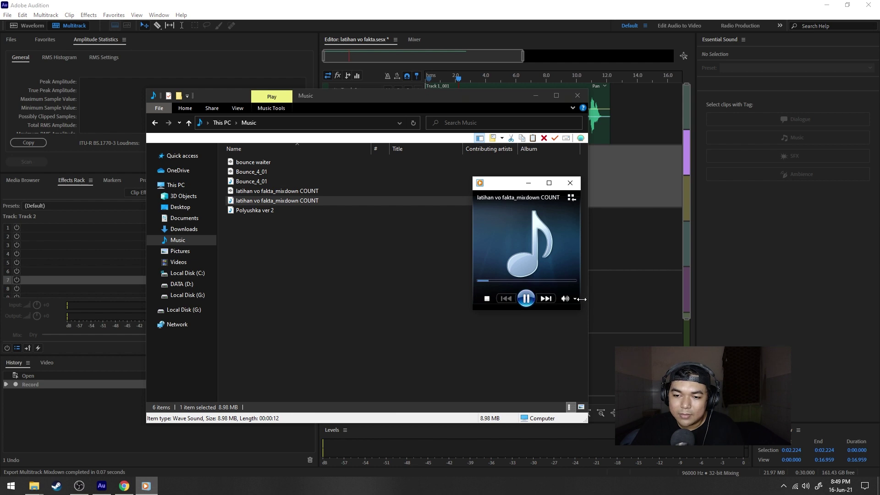
# Listen to the exported "latihan vo fakta_mixdown COUNT" file in the media player and close the player
pyautogui.moveTo(578, 303)
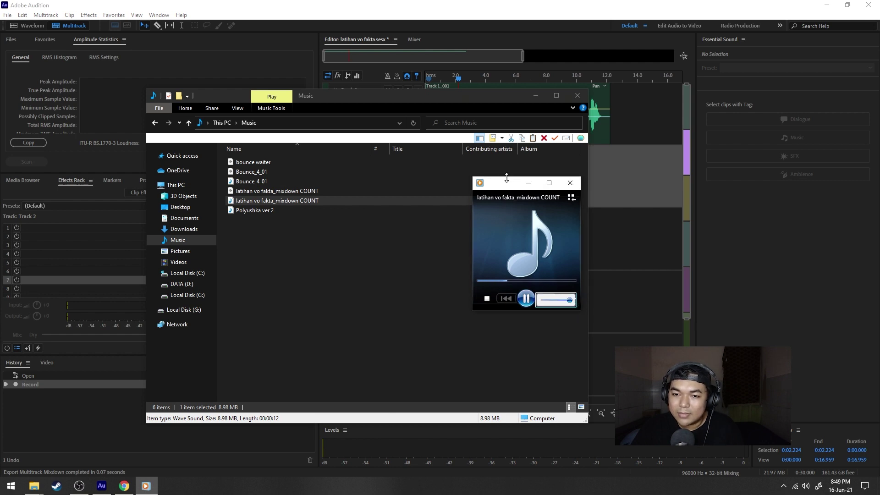
pyautogui.moveTo(504, 183); pyautogui.dragTo(491, 178)
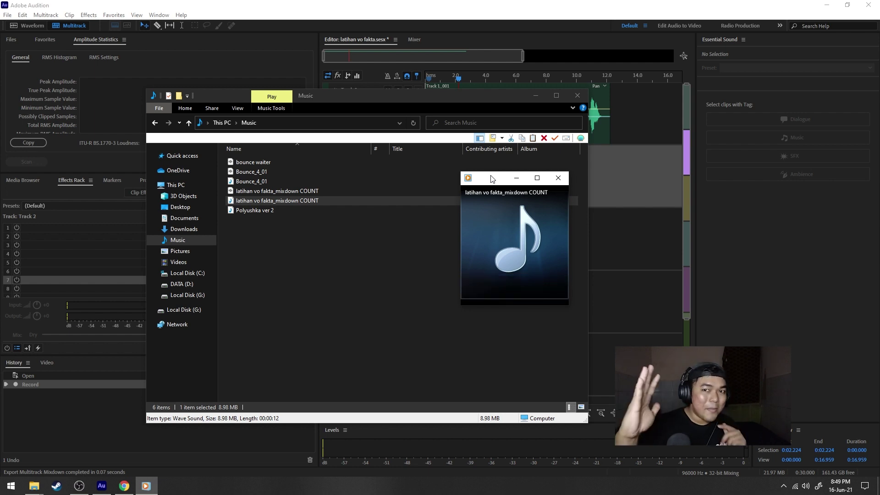
pyautogui.moveTo(520, 191)
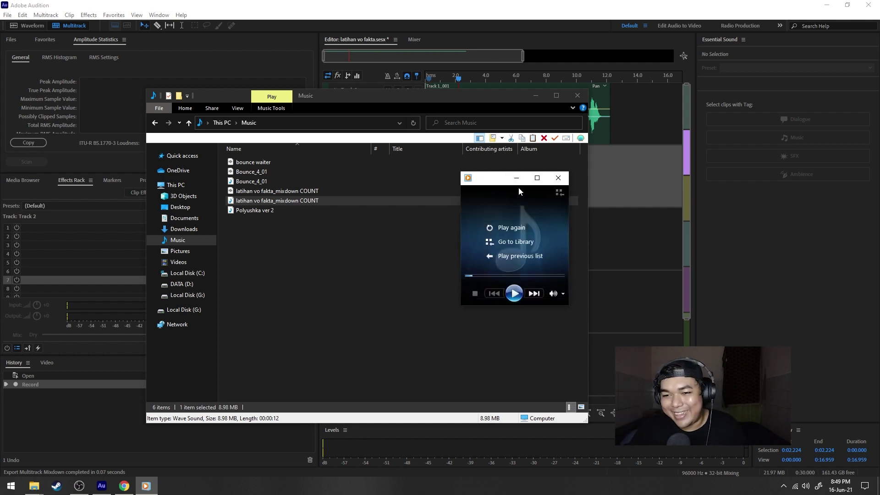
pyautogui.click(556, 178)
pyautogui.click(440, 232)
pyautogui.hotkey('alt', 'F4')
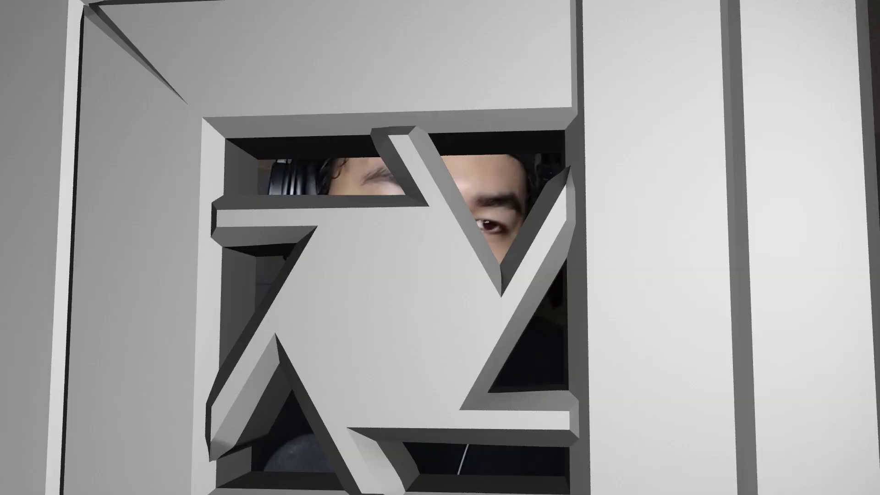